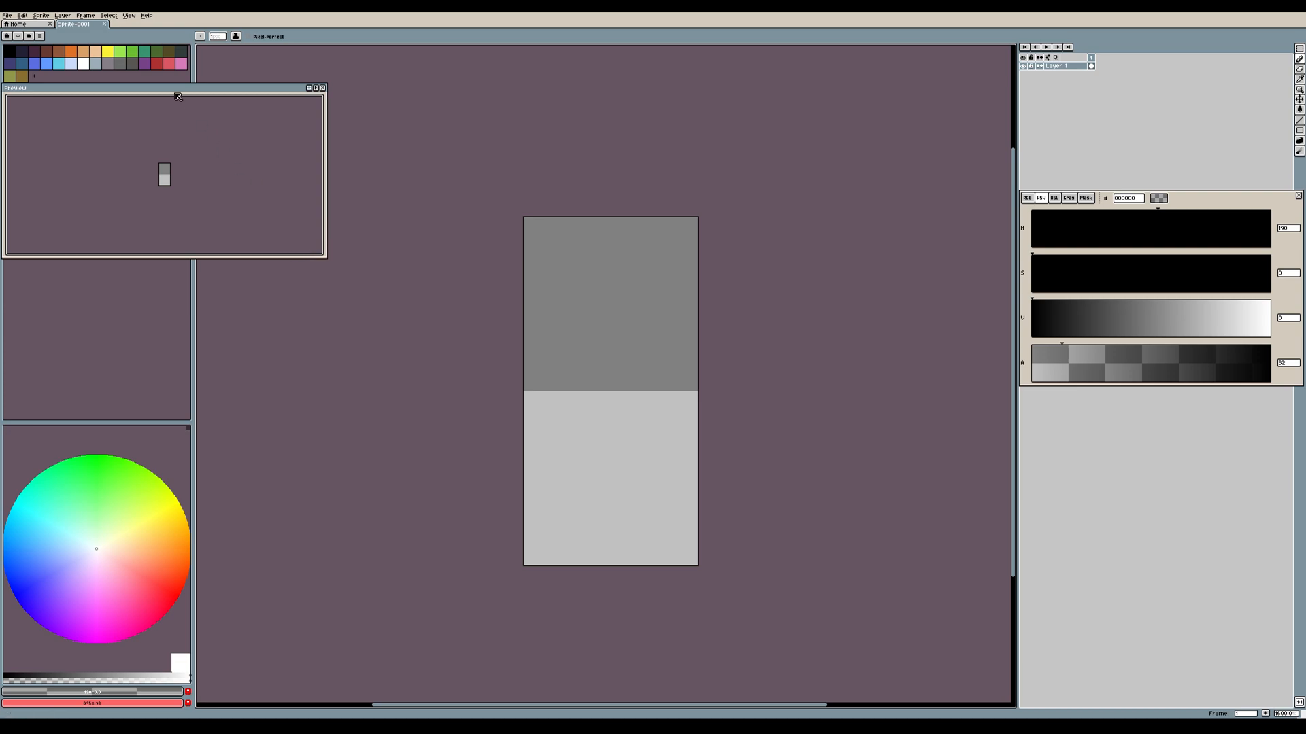
Fit the Preview window into the narrow column beneath the palette, then enlarge and centre the sprite in it
{"action": "left_click_drag", "start_coordinate": [178, 97], "coordinate": [175, 182]}
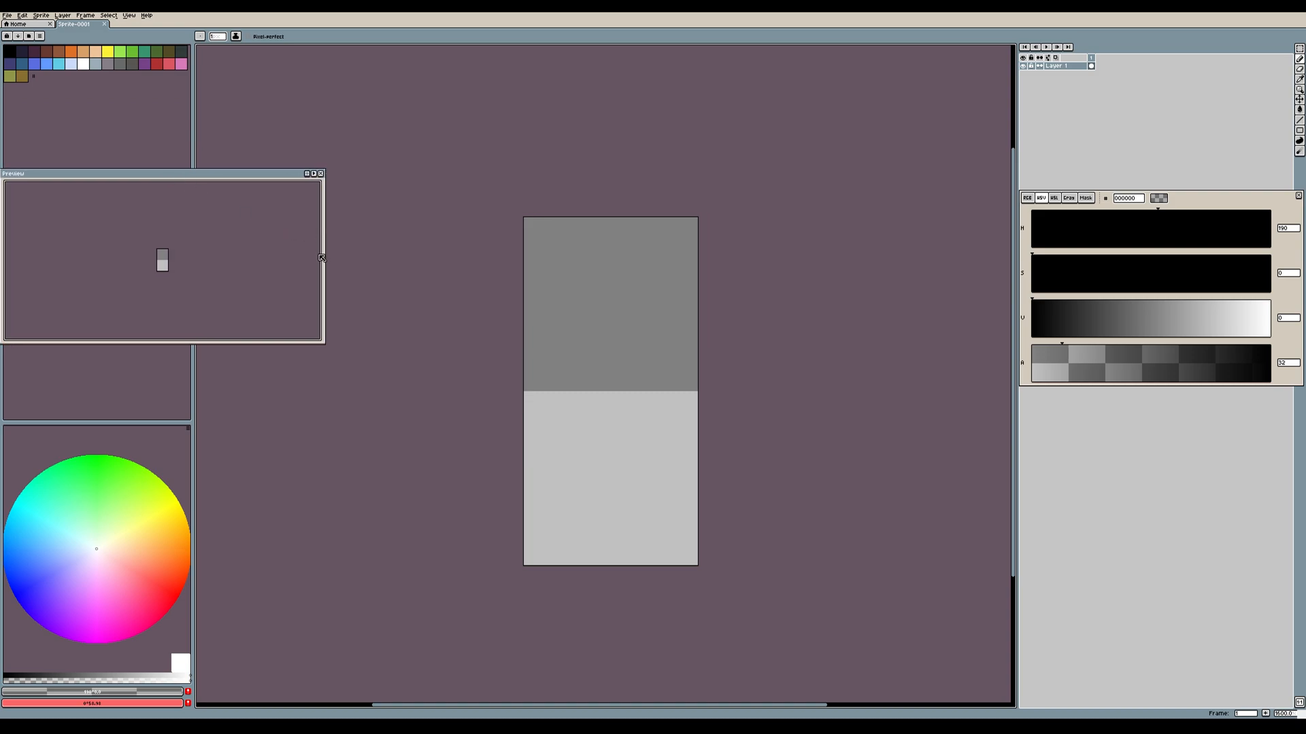
{"action": "left_click_drag", "start_coordinate": [323, 254], "coordinate": [194, 258]}
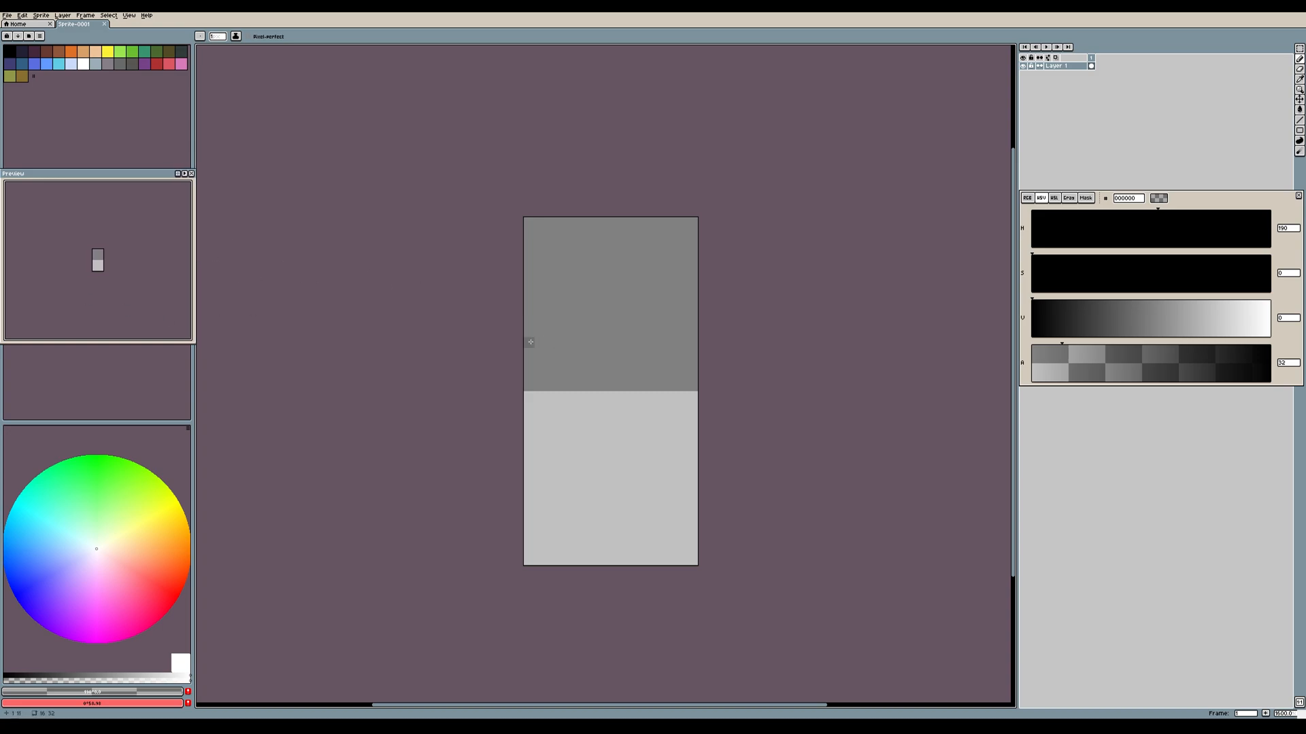
{"action": "scroll", "coordinate": [133, 286], "scroll_direction": "up", "scroll_amount": 3}
{"action": "left_click_drag", "start_coordinate": [59, 234], "coordinate": [108, 274]}
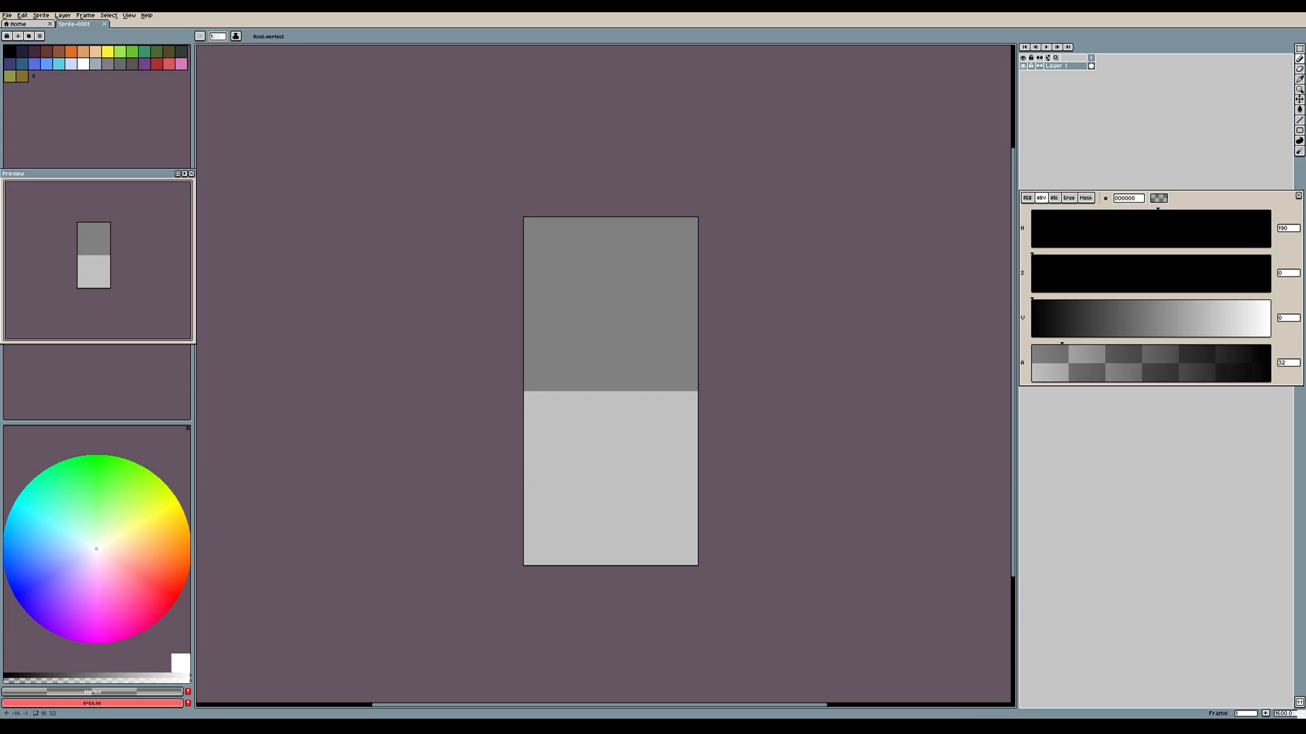
Draw the door body as a filled brown (#8f563b) rectangle, 14 by 26 pixels, with one empty pixel column on each side
{"action": "left_click", "coordinate": [83, 51]}
{"action": "left_click", "coordinate": [618, 267]}
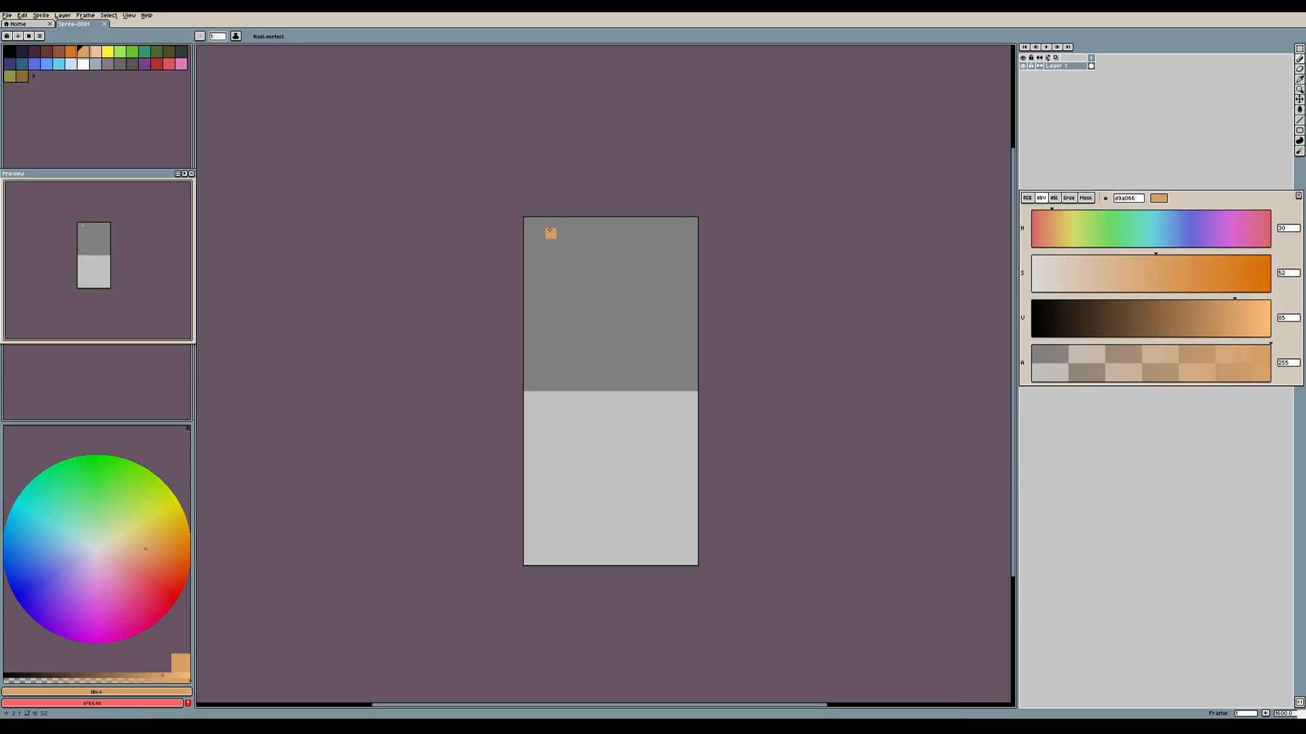
{"action": "left_click", "coordinate": [58, 52]}
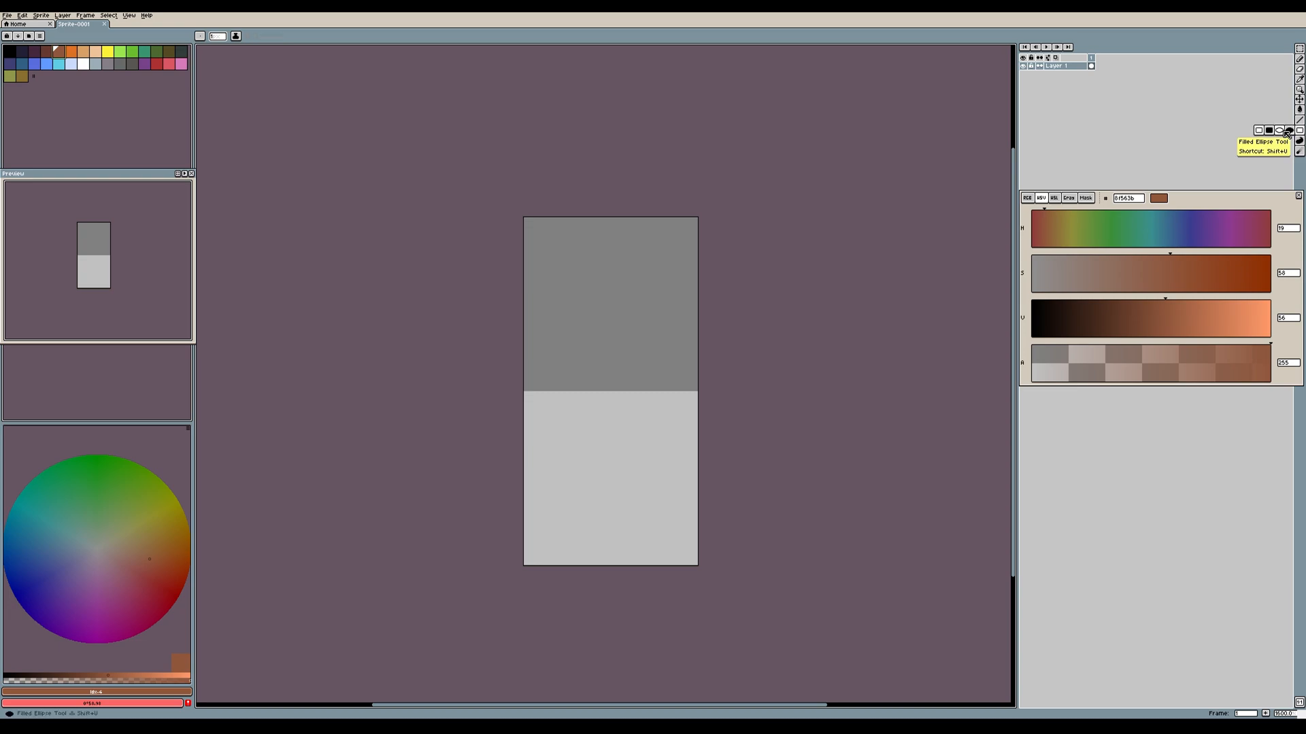
{"action": "left_click", "coordinate": [1269, 129]}
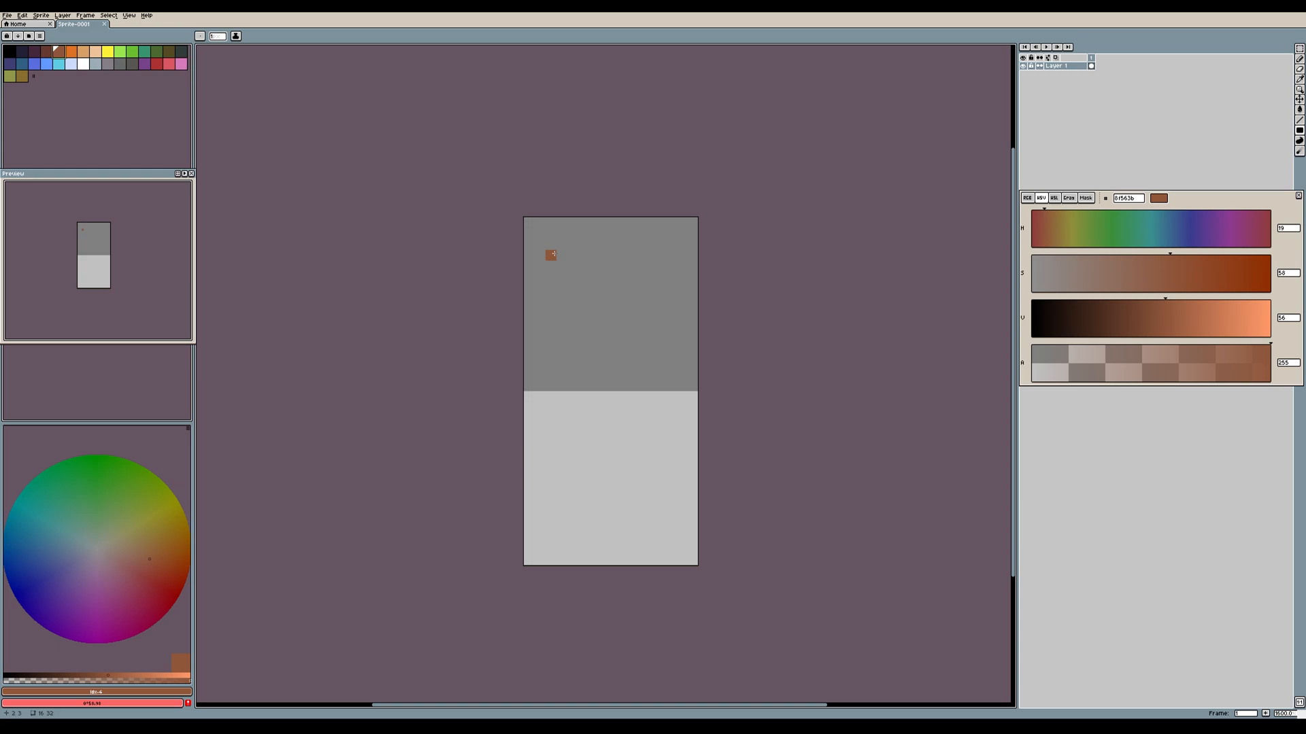
{"action": "mouse_move", "coordinate": [553, 255]}
{"action": "left_mouse_down"}
{"action": "mouse_move", "coordinate": [672, 541]}
{"action": "mouse_move", "coordinate": [673, 529]}
{"action": "left_mouse_up"}
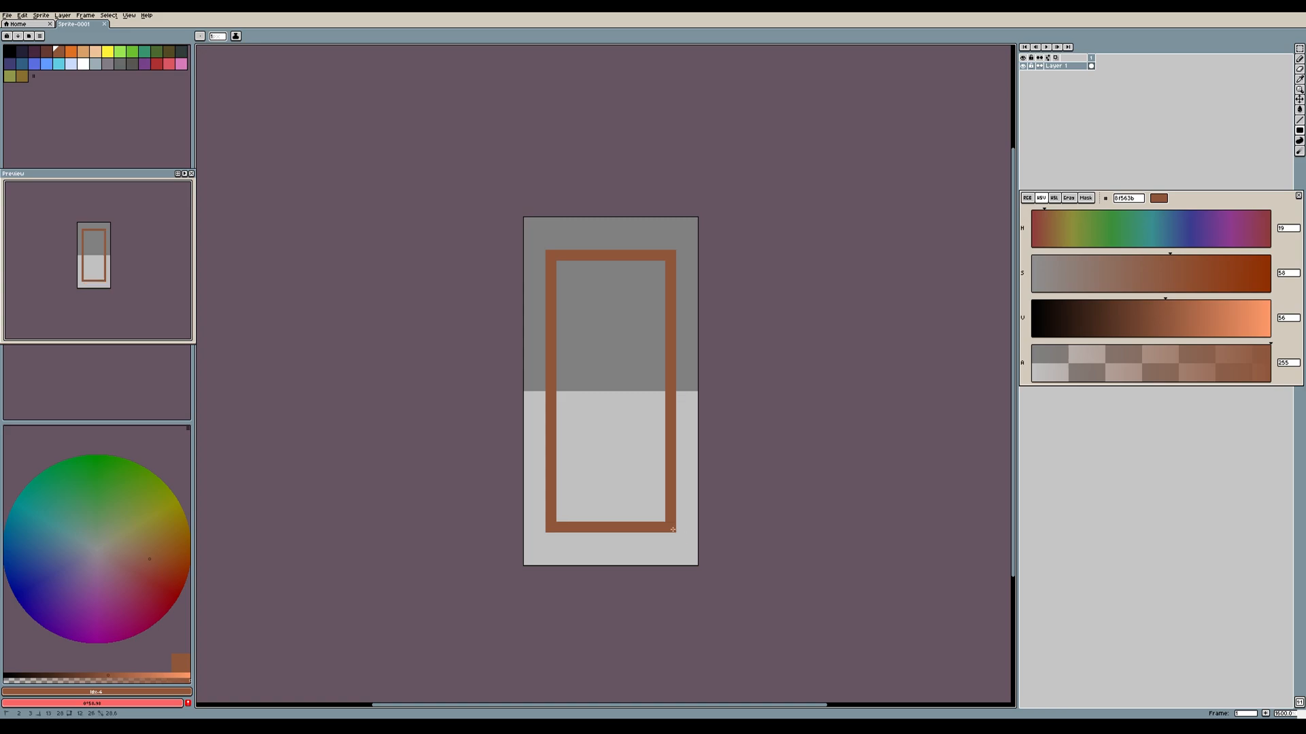
{"action": "left_click_drag", "start_coordinate": [672, 529], "coordinate": [672, 529]}
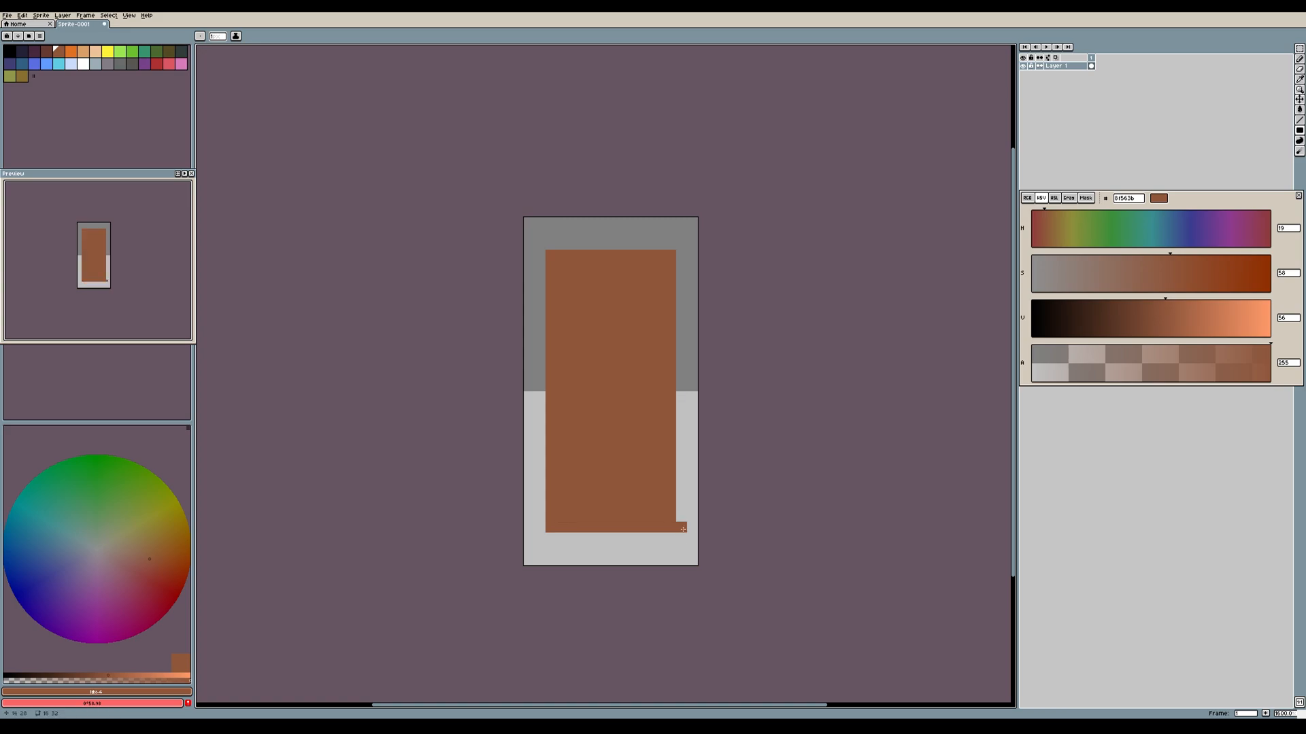
{"action": "left_click_drag", "start_coordinate": [689, 528], "coordinate": [544, 261]}
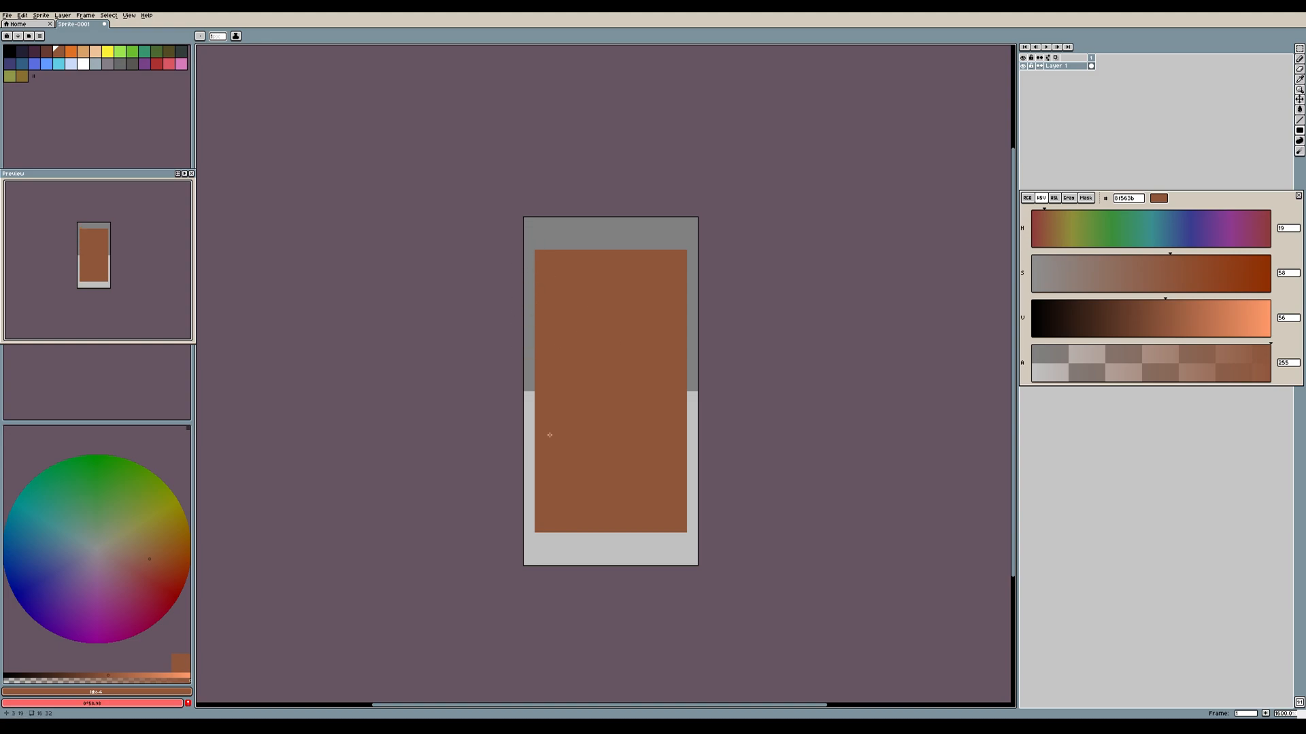
Paint one-pixel-wide strips down both side edges of the door in darker reddish brown (#7a4231)
{"action": "left_click", "coordinate": [1148, 305]}
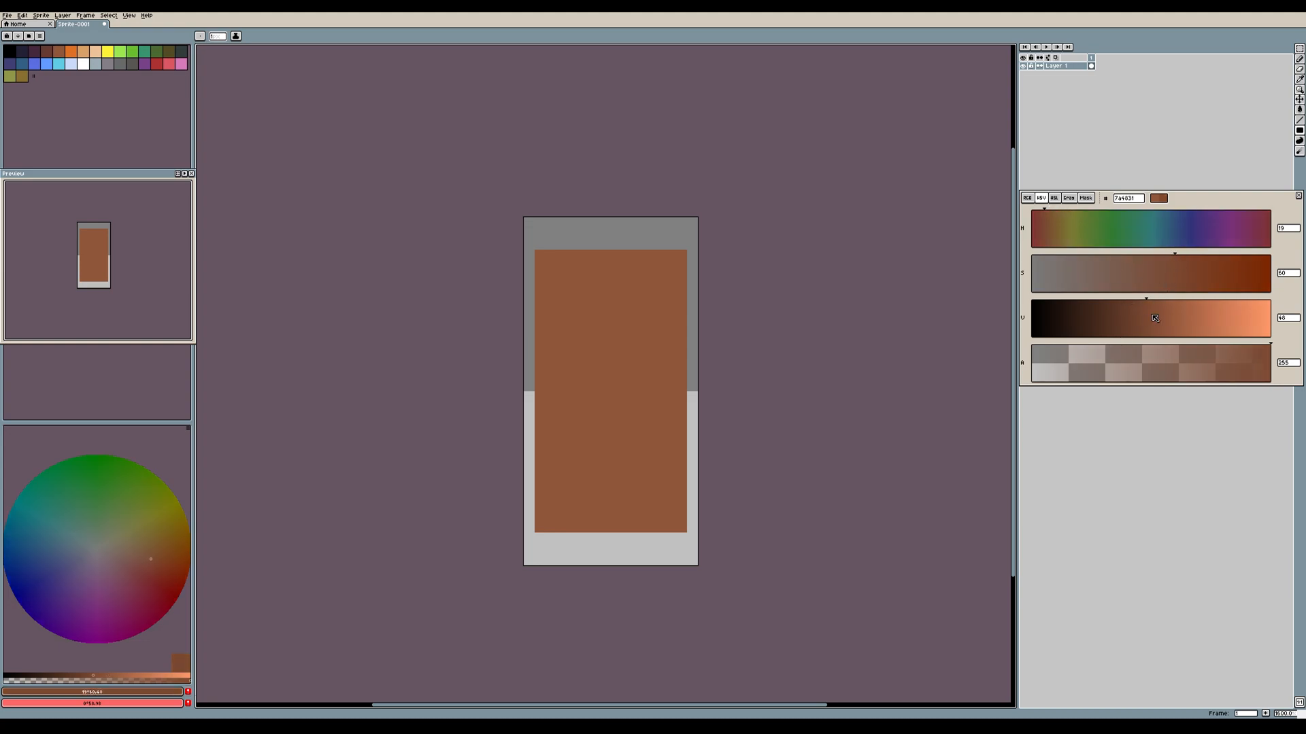
{"action": "left_click", "coordinate": [1040, 215]}
{"action": "left_click_drag", "start_coordinate": [540, 255], "coordinate": [540, 533]}
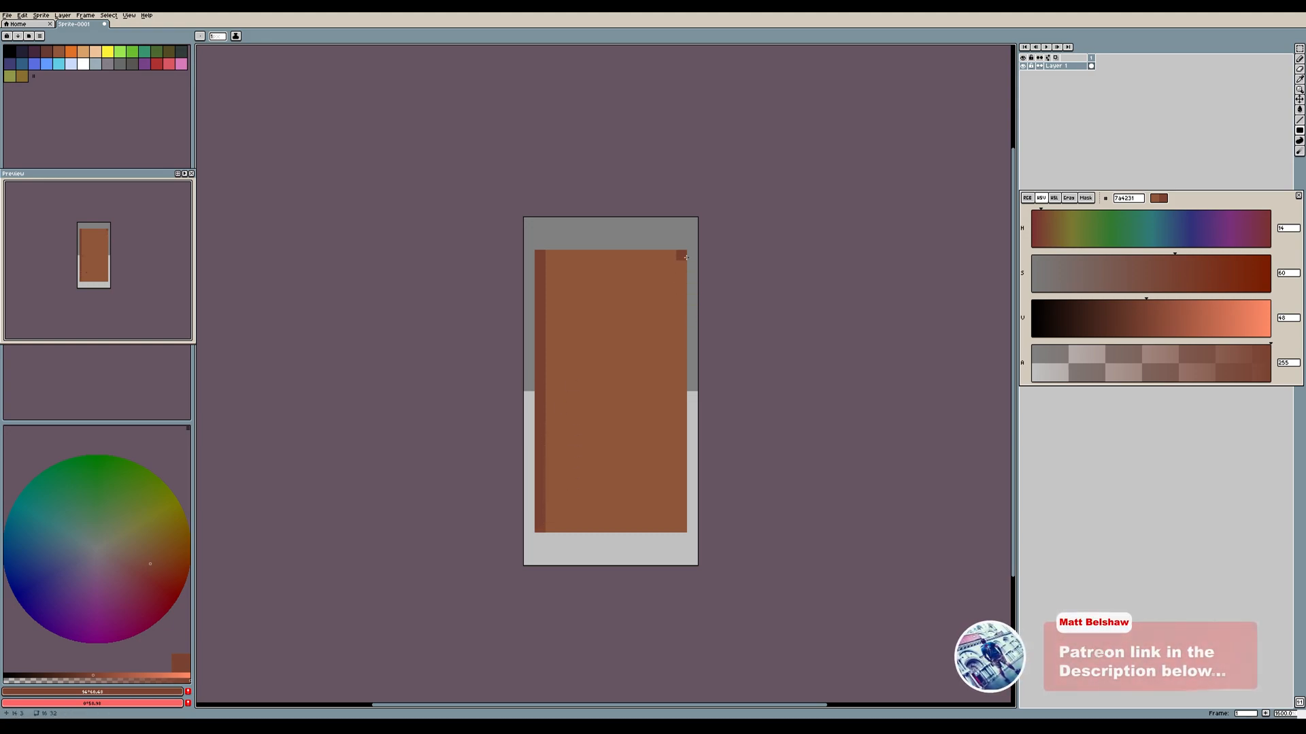
{"action": "mouse_move", "coordinate": [681, 256]}
{"action": "left_mouse_down"}
{"action": "mouse_move", "coordinate": [695, 509]}
{"action": "mouse_move", "coordinate": [681, 527]}
{"action": "mouse_move", "coordinate": [680, 251]}
{"action": "left_mouse_up"}
{"action": "key", "text": "ctrl+z"}
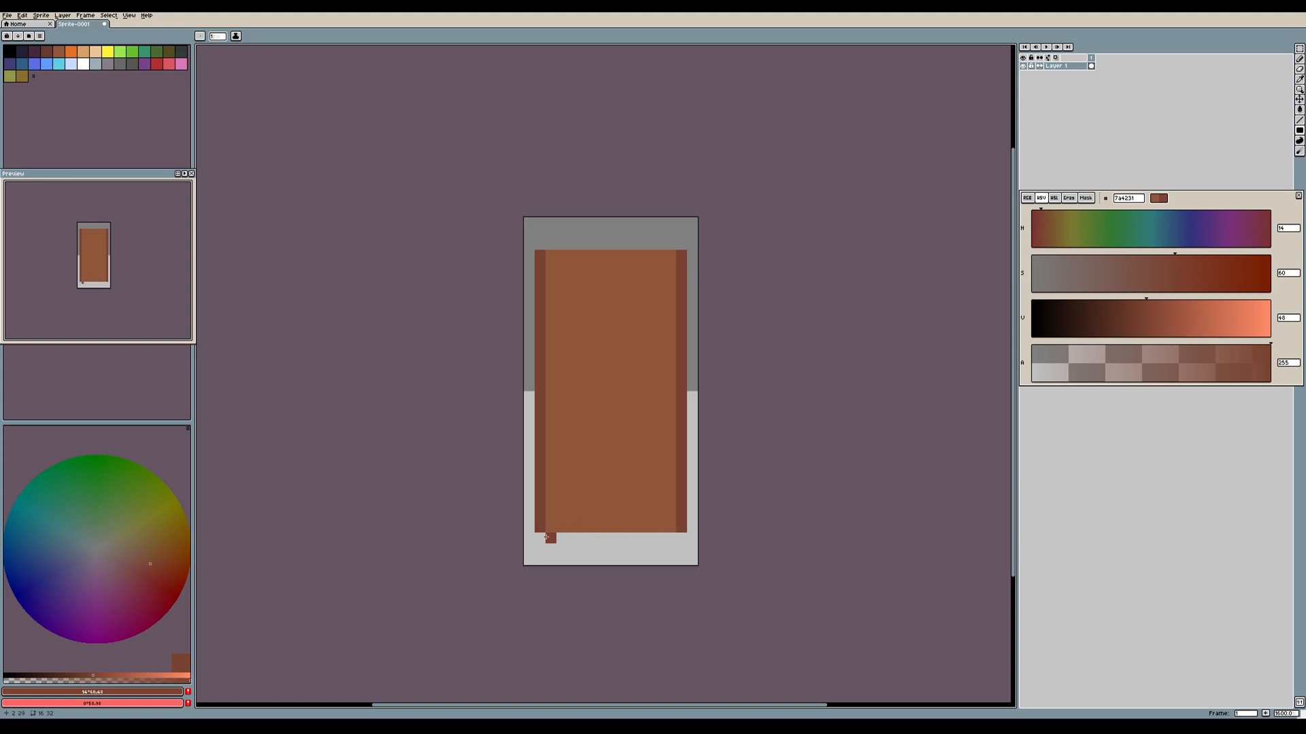
{"action": "mouse_move", "coordinate": [548, 531]}
{"action": "left_mouse_down"}
{"action": "mouse_move", "coordinate": [671, 529]}
{"action": "mouse_move", "coordinate": [551, 530]}
{"action": "left_mouse_up"}
{"action": "key", "text": "ctrl+z"}
Lay a translucent white highlight with alpha 19 along the top row between the door's side strips
{"action": "left_click", "coordinate": [1268, 318]}
{"action": "left_click_drag", "start_coordinate": [1072, 259], "coordinate": [1029, 262]}
{"action": "left_click_drag", "start_coordinate": [1092, 349], "coordinate": [1051, 351]}
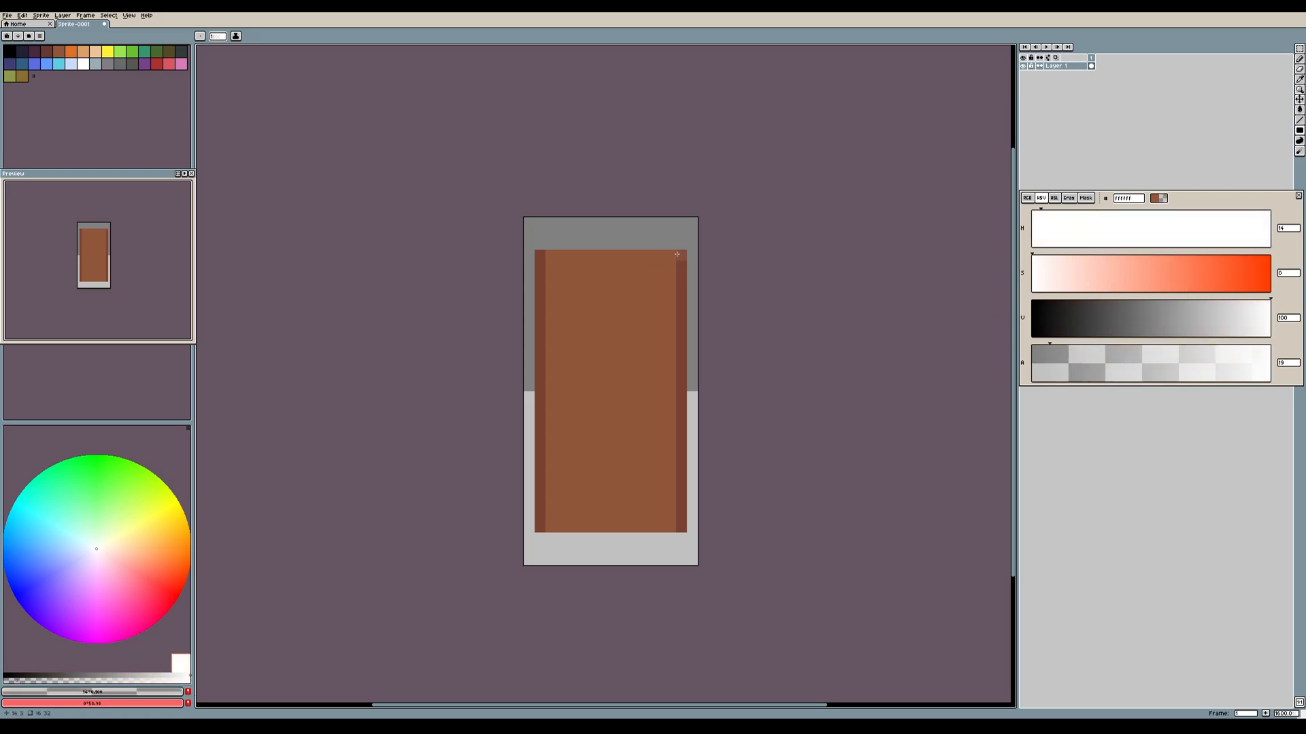
{"action": "left_click_drag", "start_coordinate": [666, 256], "coordinate": [553, 256]}
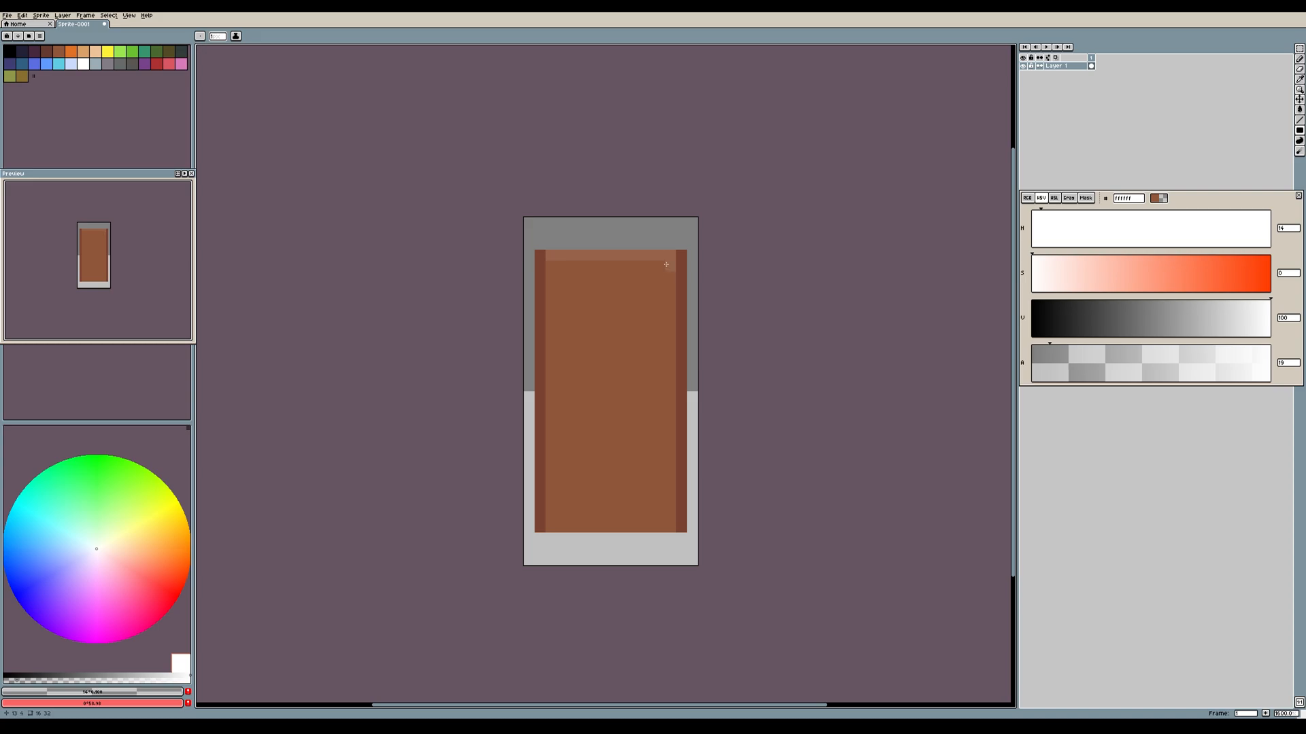
Repaint the door's entire top row, including the side strip ends, in the base brown sampled from the door
{"action": "left_click", "coordinate": [560, 266], "text": "alt"}
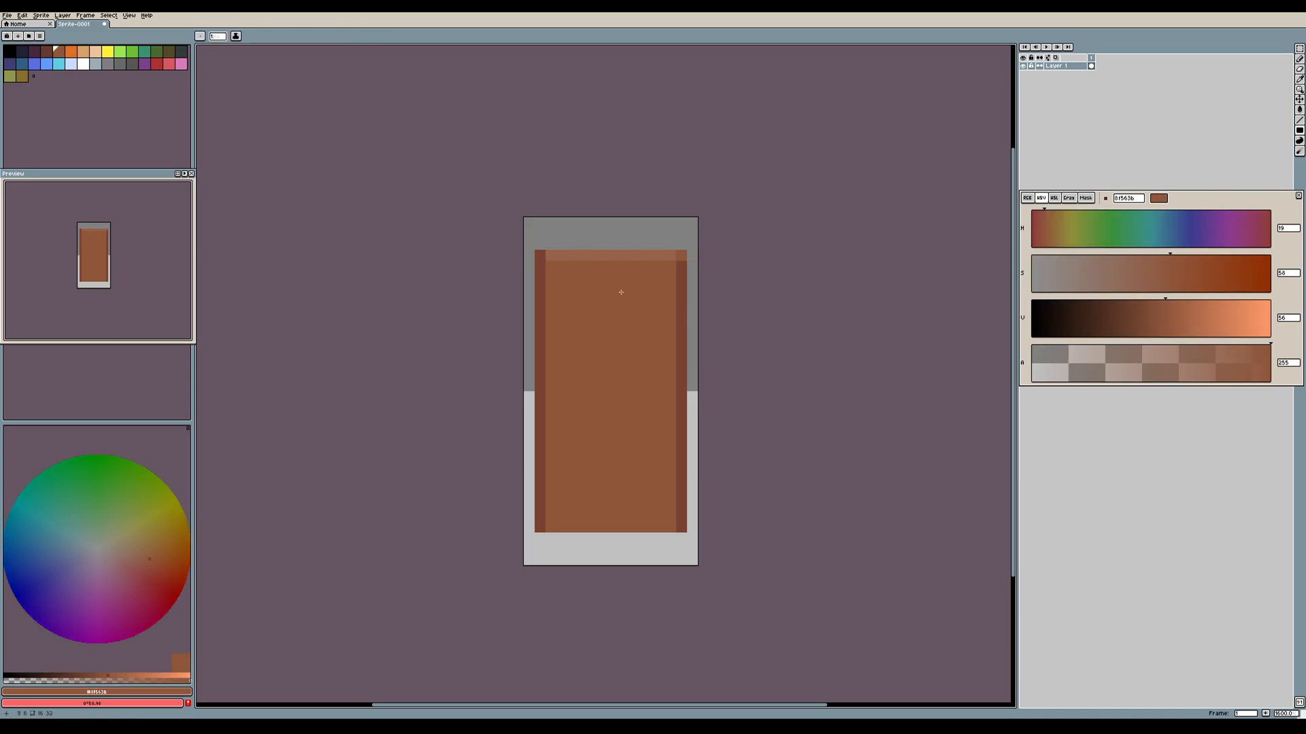
{"action": "left_click_drag", "start_coordinate": [567, 256], "coordinate": [537, 255]}
{"action": "left_click", "coordinate": [542, 264], "text": "alt"}
{"action": "left_click_drag", "start_coordinate": [551, 256], "coordinate": [680, 256]}
{"action": "left_click", "coordinate": [583, 282], "text": "alt"}
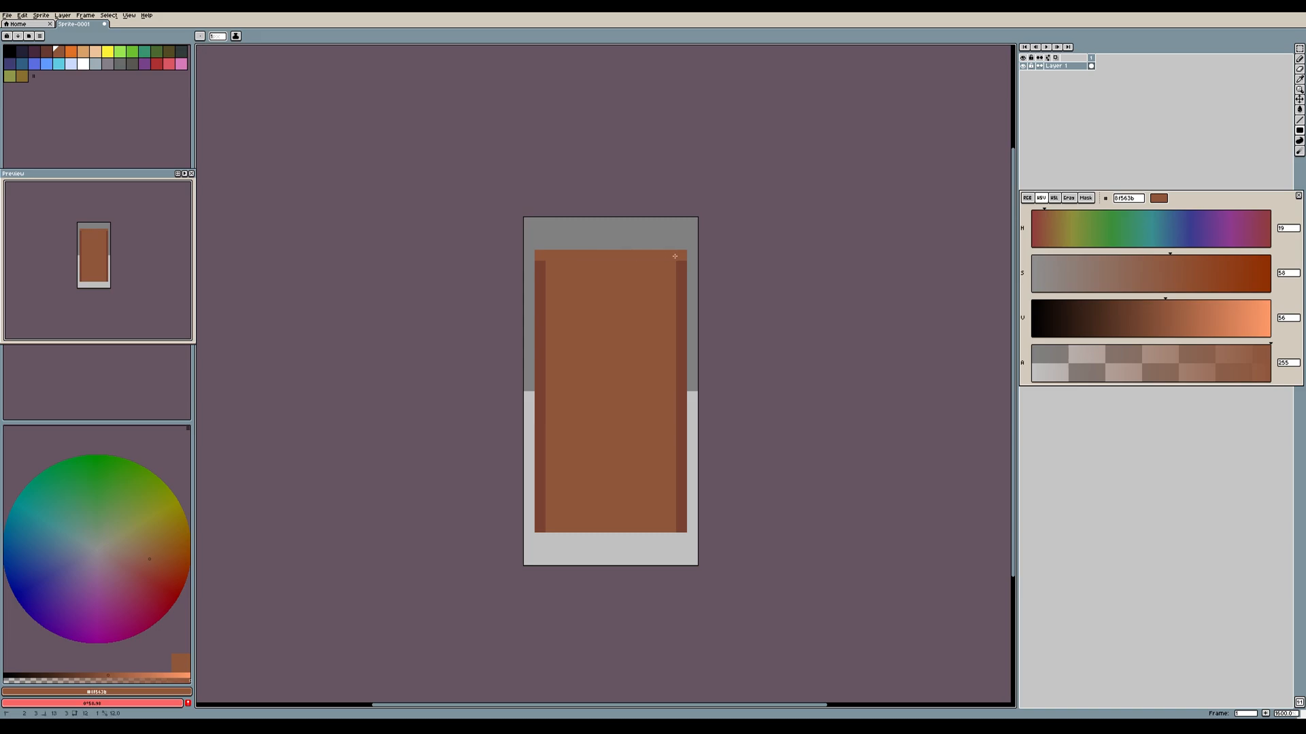
Shade the door's top rows with overlapping strips of translucent black at alpha 10, darkest at the top edge
{"action": "left_click", "coordinate": [1037, 314]}
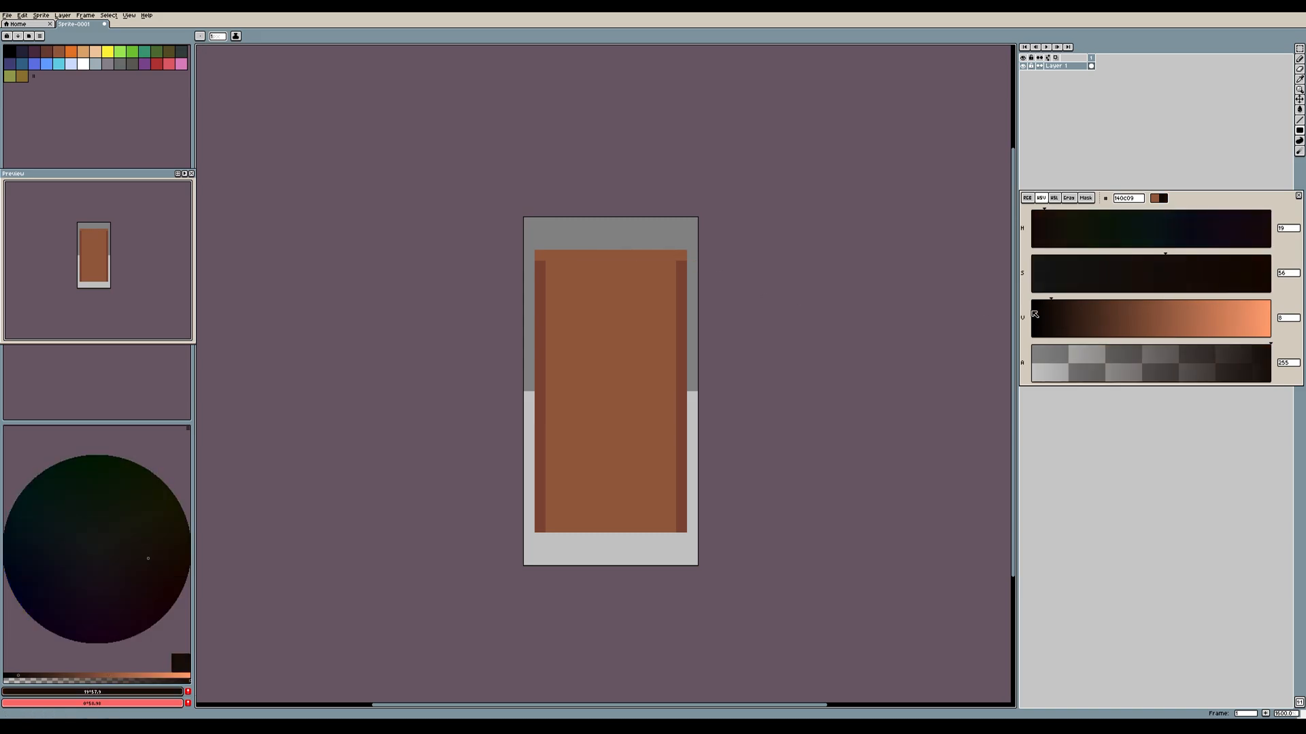
{"action": "left_click", "coordinate": [1228, 270]}
{"action": "left_click_drag", "start_coordinate": [1232, 266], "coordinate": [1296, 265]}
{"action": "left_click_drag", "start_coordinate": [1213, 357], "coordinate": [1045, 352]}
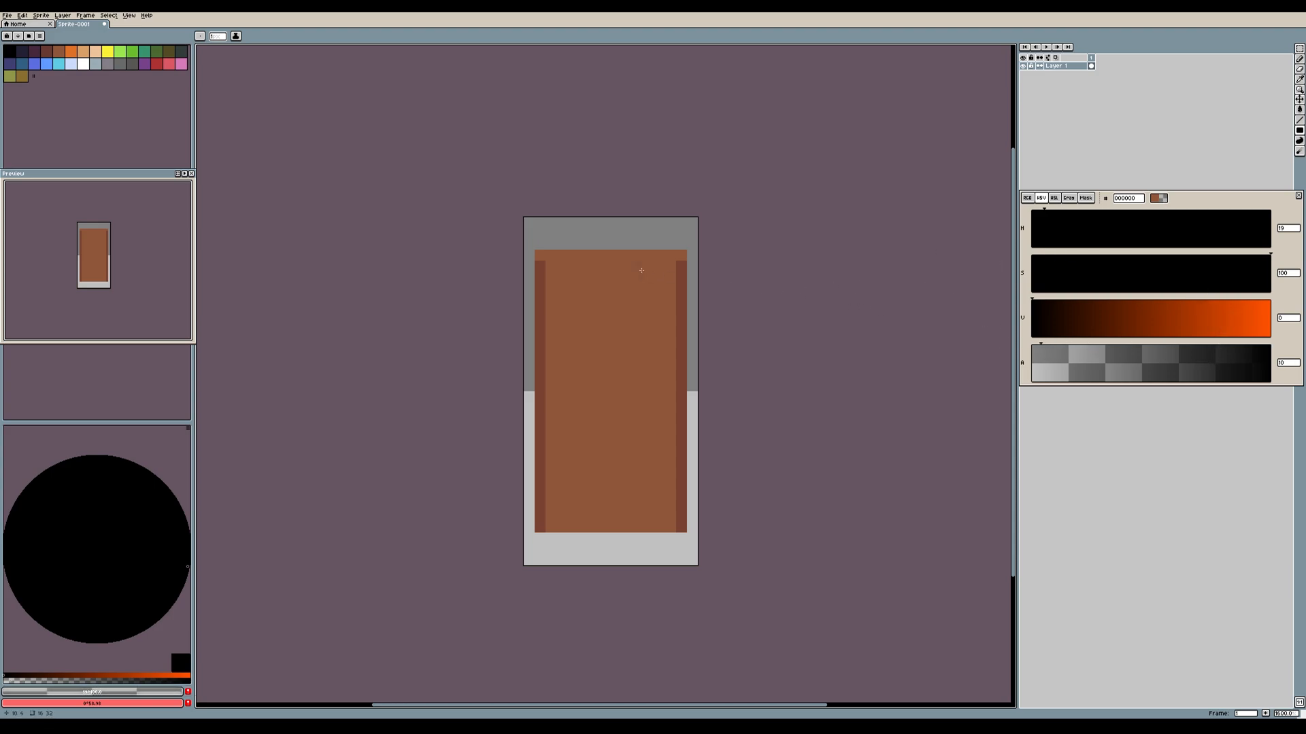
{"action": "mouse_move", "coordinate": [542, 255]}
{"action": "left_mouse_down"}
{"action": "mouse_move", "coordinate": [680, 256]}
{"action": "mouse_move", "coordinate": [669, 266]}
{"action": "left_mouse_up"}
{"action": "left_click_drag", "start_coordinate": [551, 274], "coordinate": [676, 274]}
{"action": "left_click_drag", "start_coordinate": [548, 262], "coordinate": [676, 267]}
{"action": "mouse_move", "coordinate": [542, 252]}
{"action": "left_mouse_down"}
{"action": "mouse_move", "coordinate": [683, 256]}
{"action": "mouse_move", "coordinate": [568, 254]}
{"action": "left_mouse_up"}
{"action": "left_click_drag", "start_coordinate": [678, 258], "coordinate": [680, 259]}
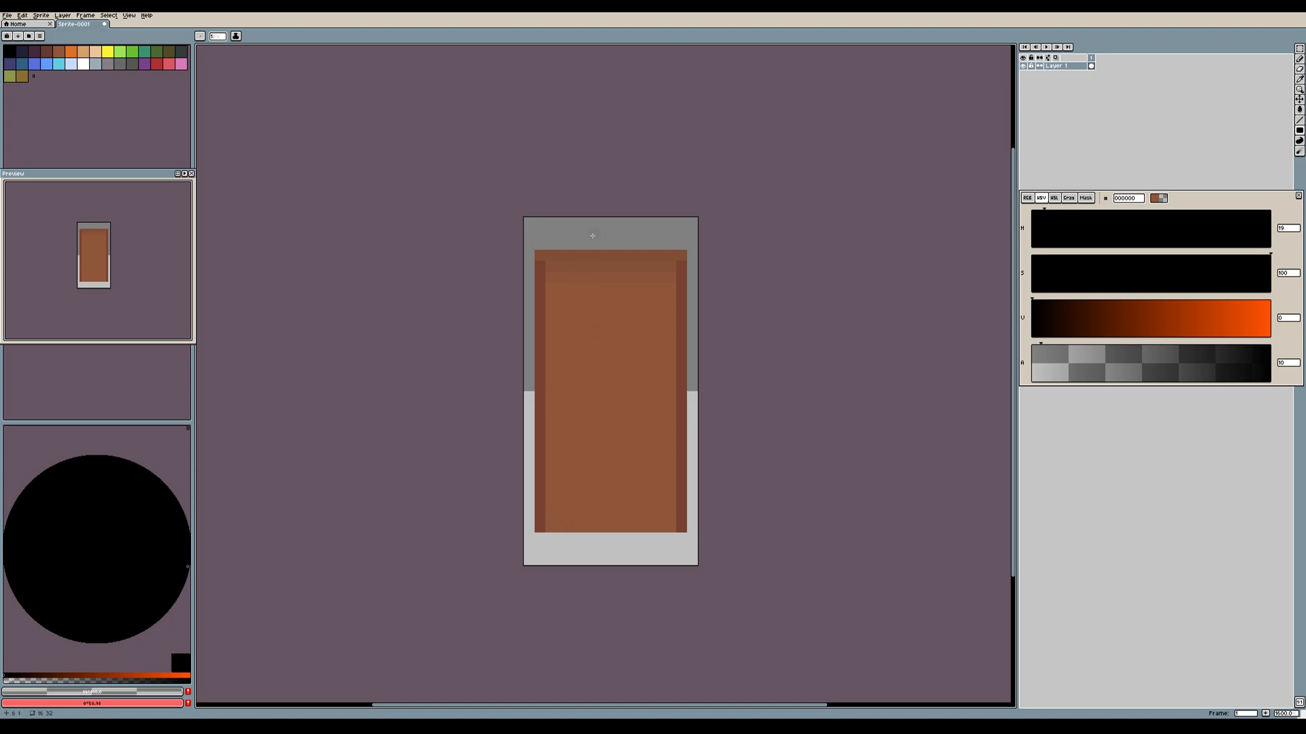
Darken the lower half of the door with three overlapping translucent black rectangles that build up towards the bottom
{"action": "left_click_drag", "start_coordinate": [549, 529], "coordinate": [660, 391]}
{"action": "left_click_drag", "start_coordinate": [671, 376], "coordinate": [672, 376]}
{"action": "left_click_drag", "start_coordinate": [672, 530], "coordinate": [551, 431]}
{"action": "left_click_drag", "start_coordinate": [668, 527], "coordinate": [554, 483]}
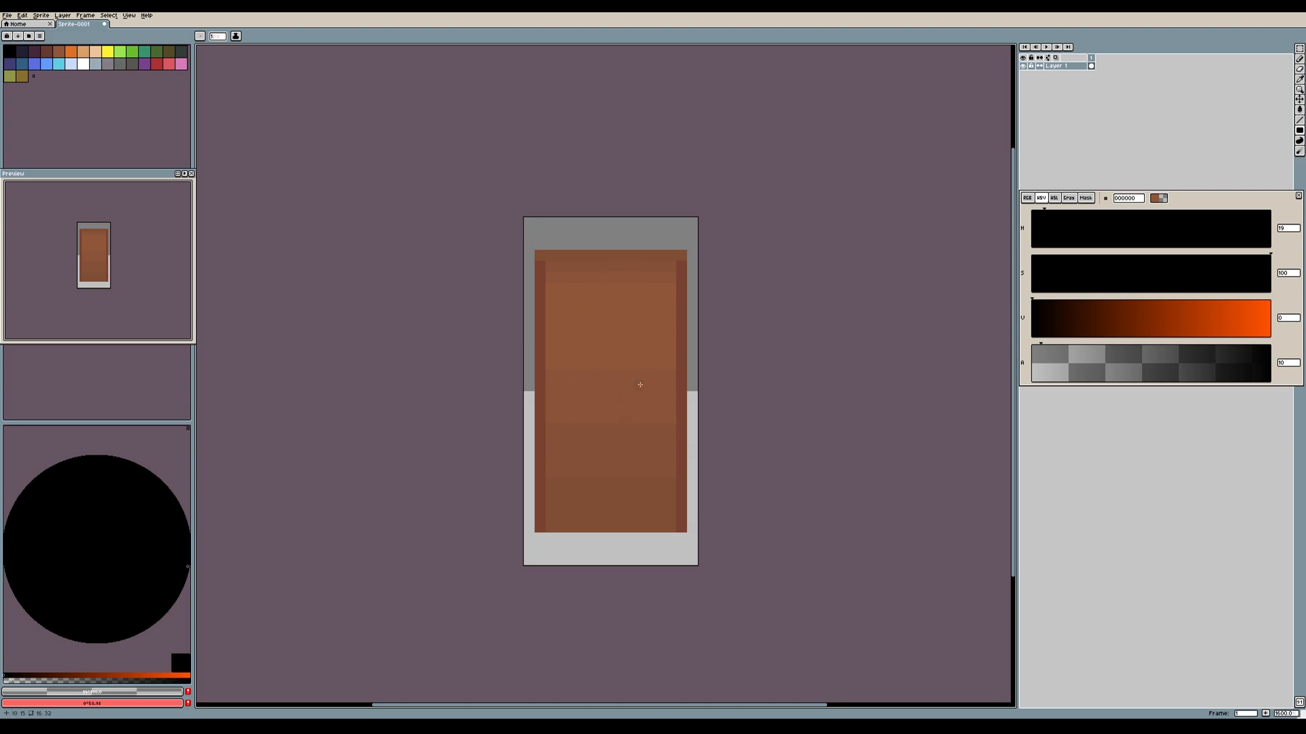
Soften the transitions between the door's lower shading bands with one-pixel rows of sampled browns at about half opacity
{"action": "left_click", "coordinate": [642, 380], "text": "alt"}
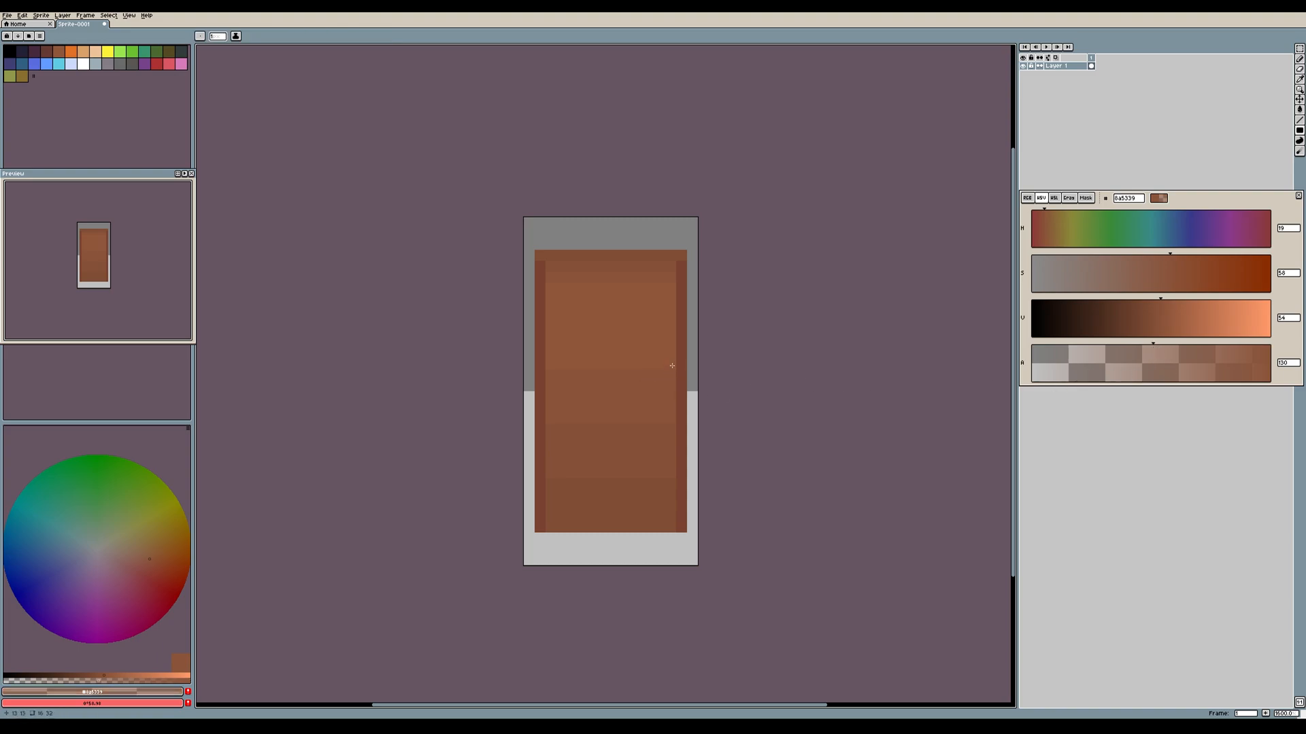
{"action": "left_click_drag", "start_coordinate": [671, 366], "coordinate": [655, 366]}
{"action": "left_click", "coordinate": [664, 429], "text": "alt"}
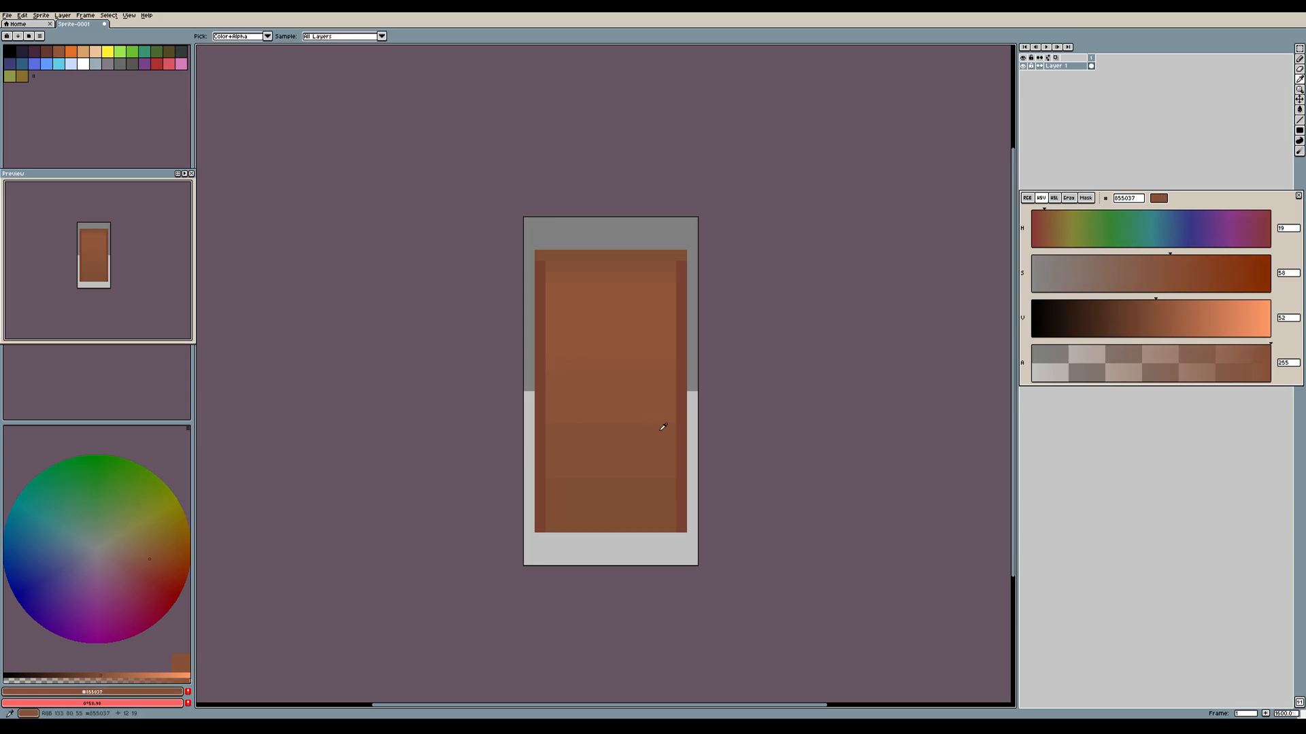
{"action": "left_click", "coordinate": [1156, 351]}
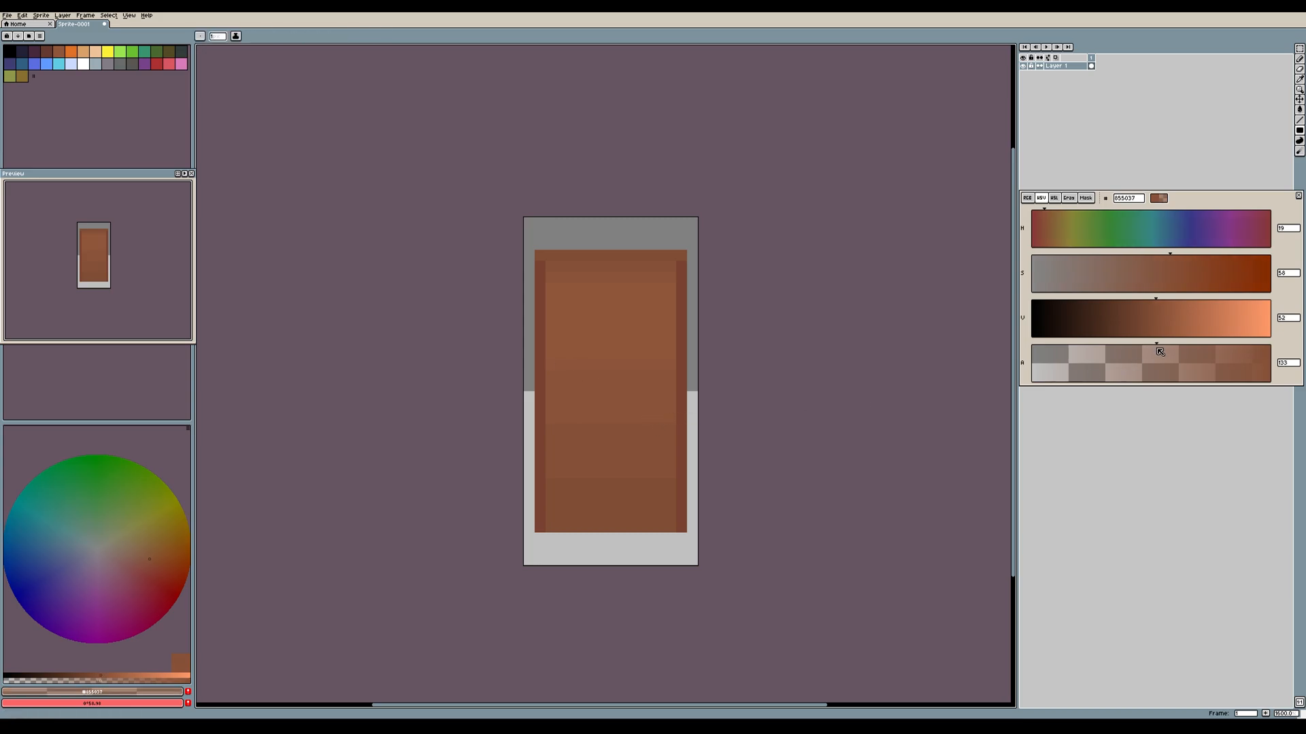
{"action": "left_click_drag", "start_coordinate": [671, 420], "coordinate": [624, 417]}
{"action": "left_click", "coordinate": [646, 469], "text": "alt"}
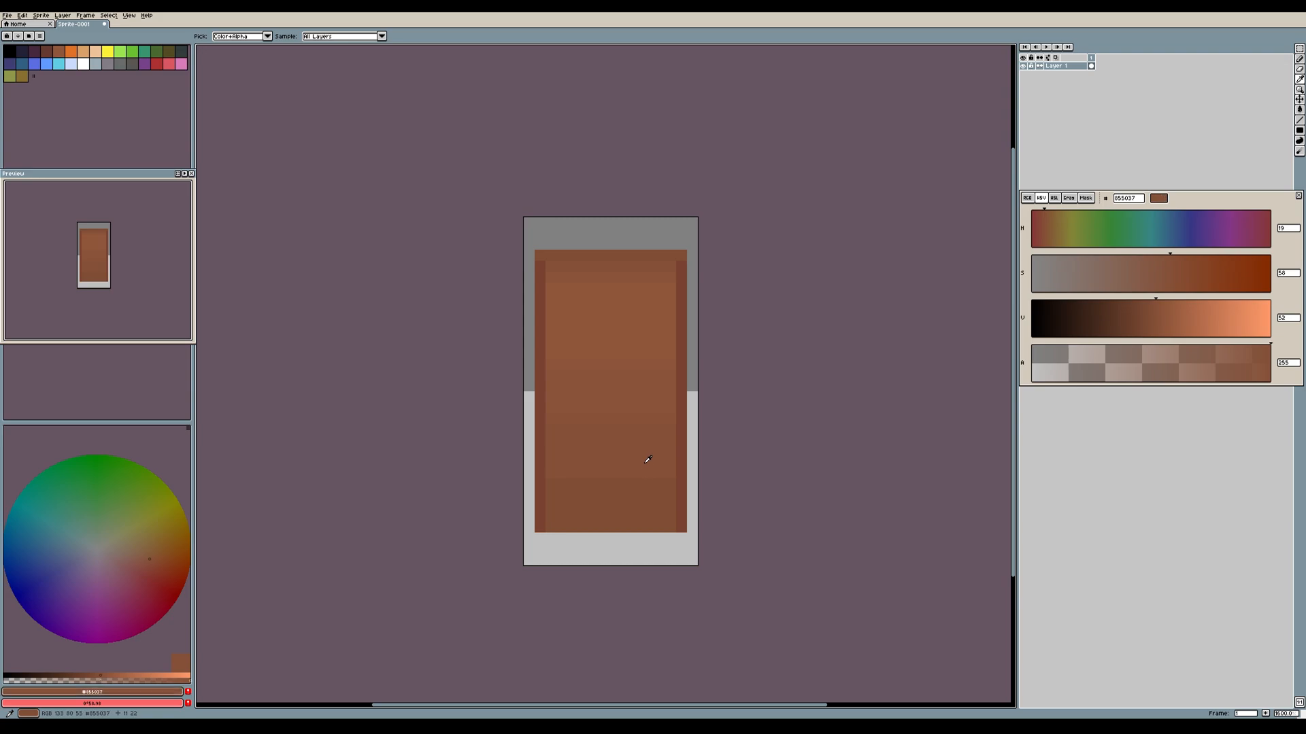
{"action": "left_click", "coordinate": [1151, 352]}
{"action": "left_click_drag", "start_coordinate": [671, 472], "coordinate": [659, 472]}
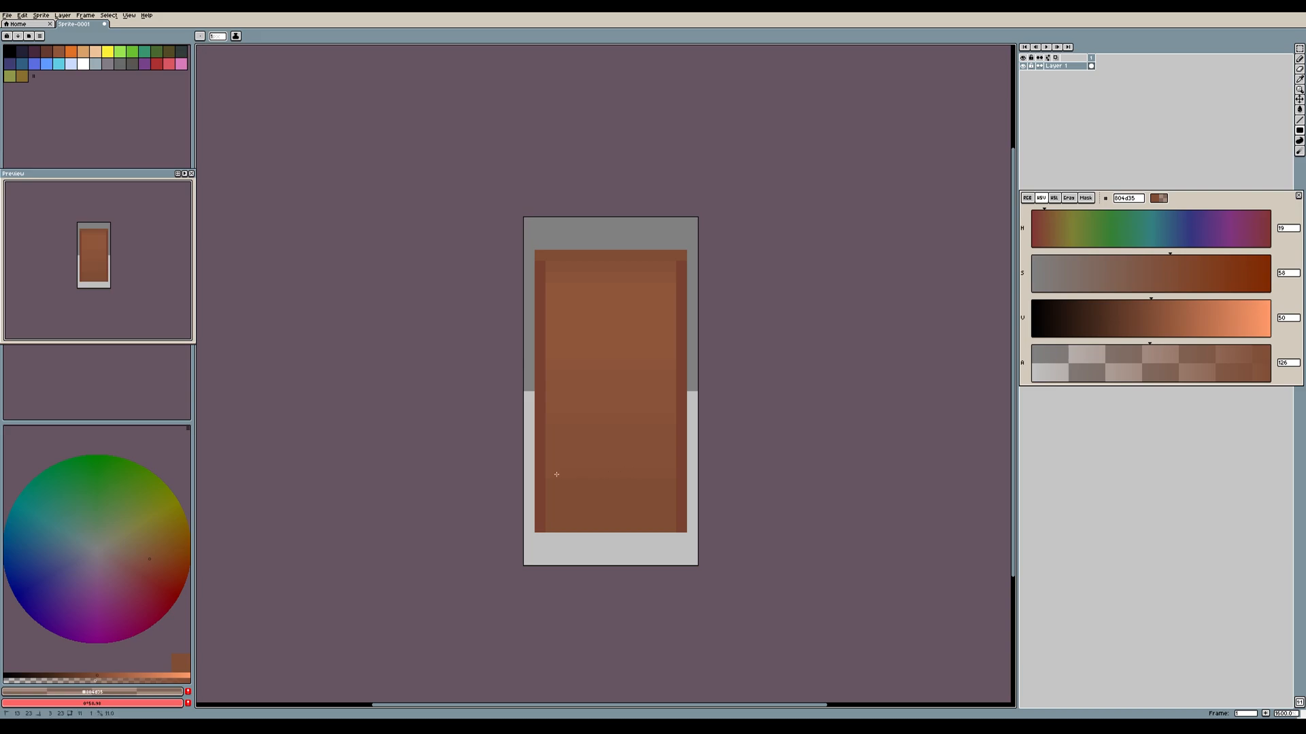
{"action": "left_click_drag", "start_coordinate": [552, 475], "coordinate": [551, 474]}
Add a new layer and paint a single golden pixel (#c79538, alpha 126) near the door's left edge as the knob
{"action": "right_click", "coordinate": [1074, 66]}
{"action": "left_click", "coordinate": [1108, 80]}
{"action": "left_click", "coordinate": [1071, 221]}
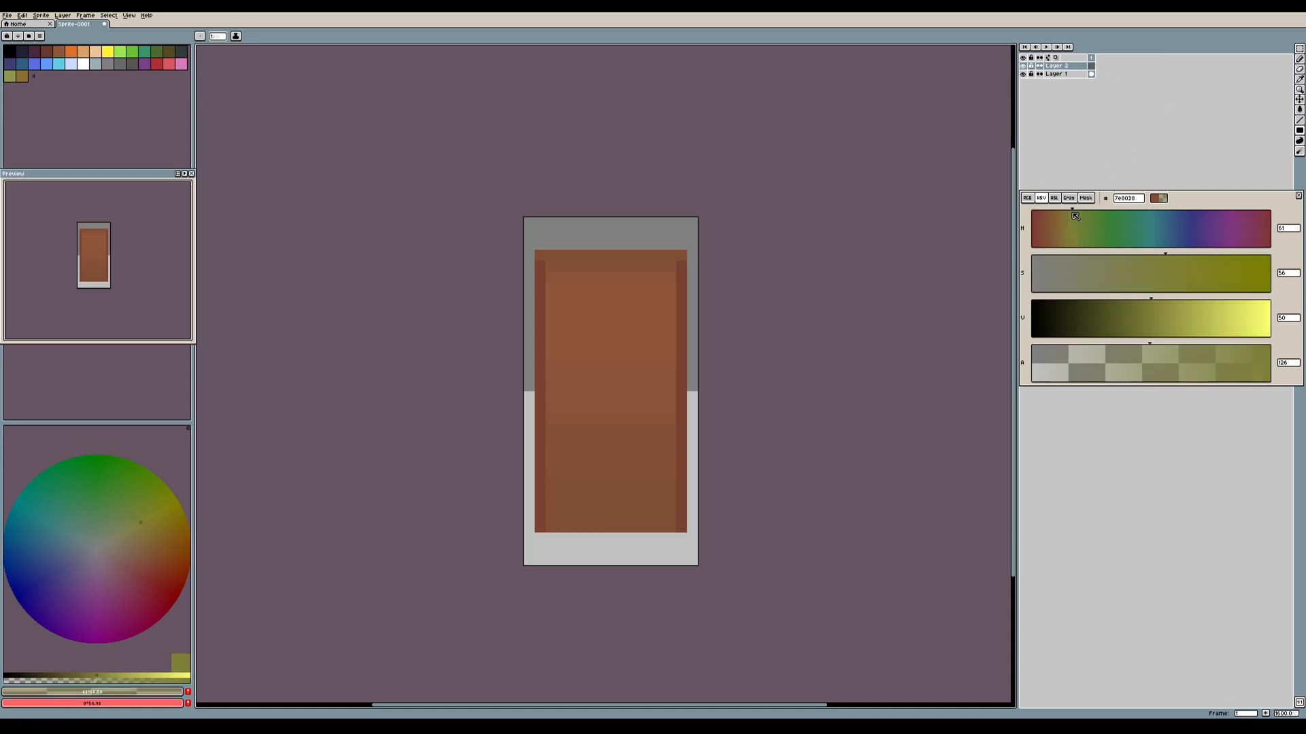
{"action": "left_click", "coordinate": [1213, 309]}
{"action": "left_click", "coordinate": [1132, 265]}
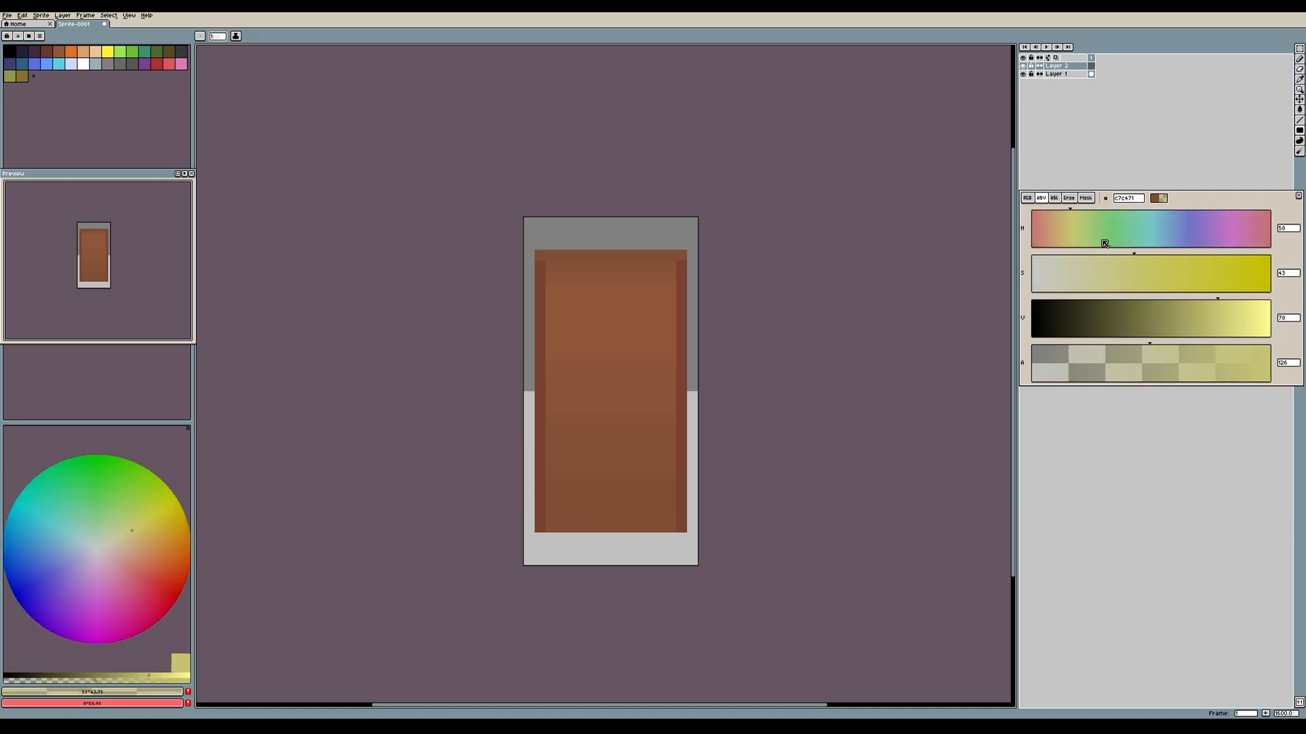
{"action": "left_click", "coordinate": [1069, 214]}
{"action": "left_click", "coordinate": [1062, 215]}
{"action": "left_click", "coordinate": [1058, 215]}
{"action": "left_click", "coordinate": [1160, 257]}
{"action": "left_click", "coordinate": [1180, 258]}
{"action": "left_click", "coordinate": [1203, 258]}
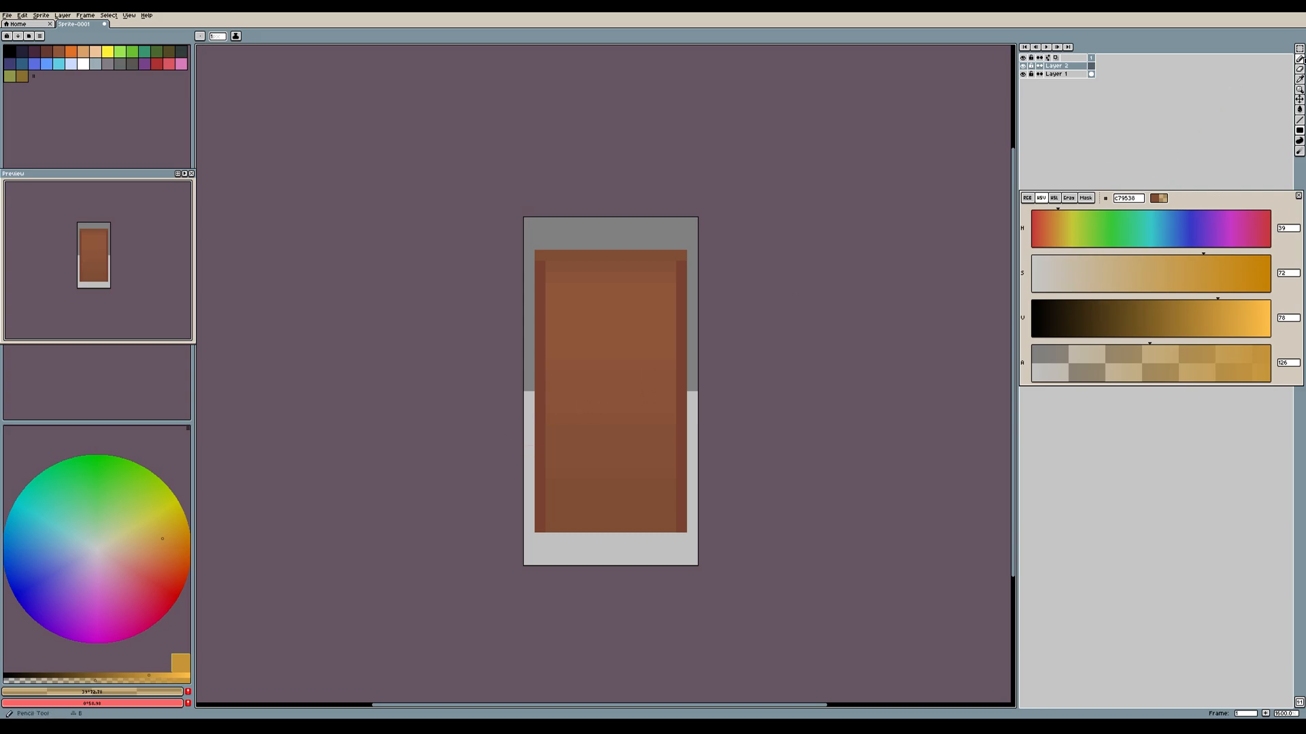
{"action": "left_click", "coordinate": [1299, 60]}
{"action": "left_click", "coordinate": [560, 407]}
Add a translucent black shadow pixel with alpha 56 directly beneath the door knob
{"action": "left_click_drag", "start_coordinate": [1076, 316], "coordinate": [884, 324]}
{"action": "left_click_drag", "start_coordinate": [1120, 358], "coordinate": [1086, 359]}
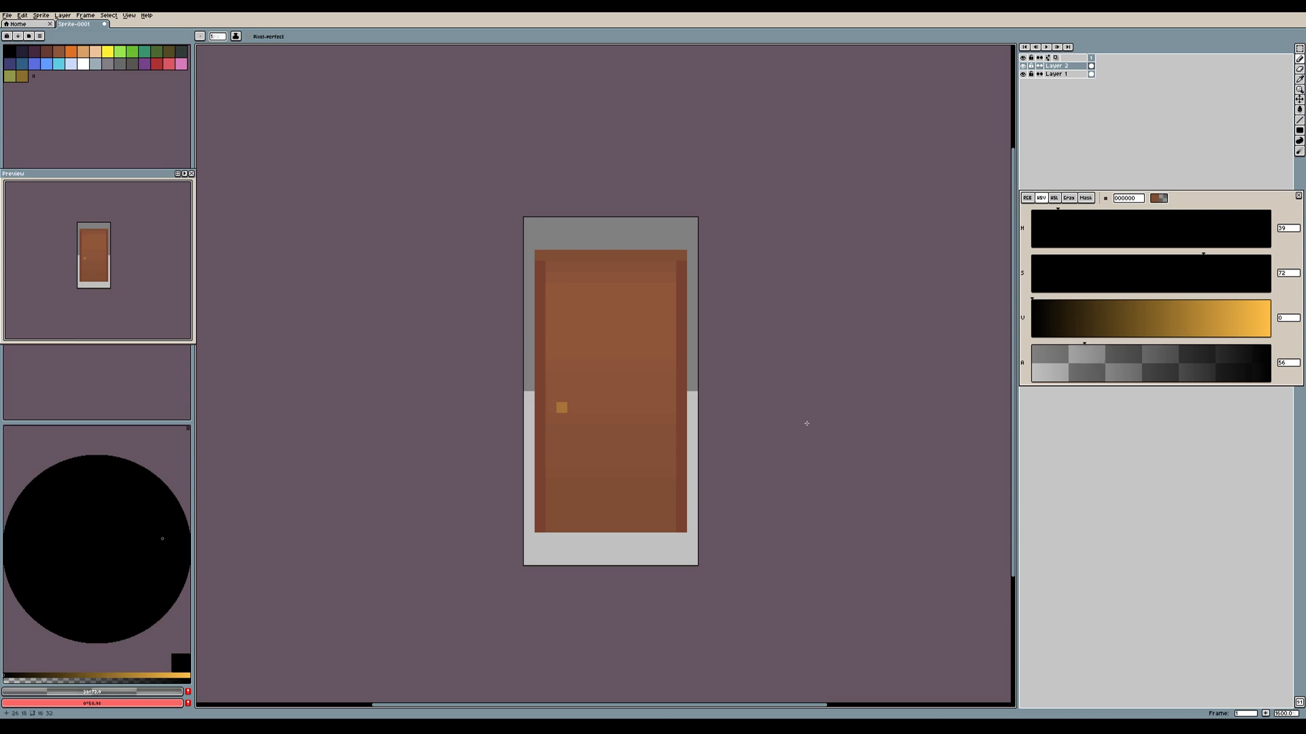
{"action": "left_click", "coordinate": [561, 418]}
Outline a semicircular window, 10 by 5 pixels, in opaque grey-blue (#6a6d85) on the upper part of the door
{"action": "left_click", "coordinate": [1119, 265]}
{"action": "left_click", "coordinate": [1155, 319]}
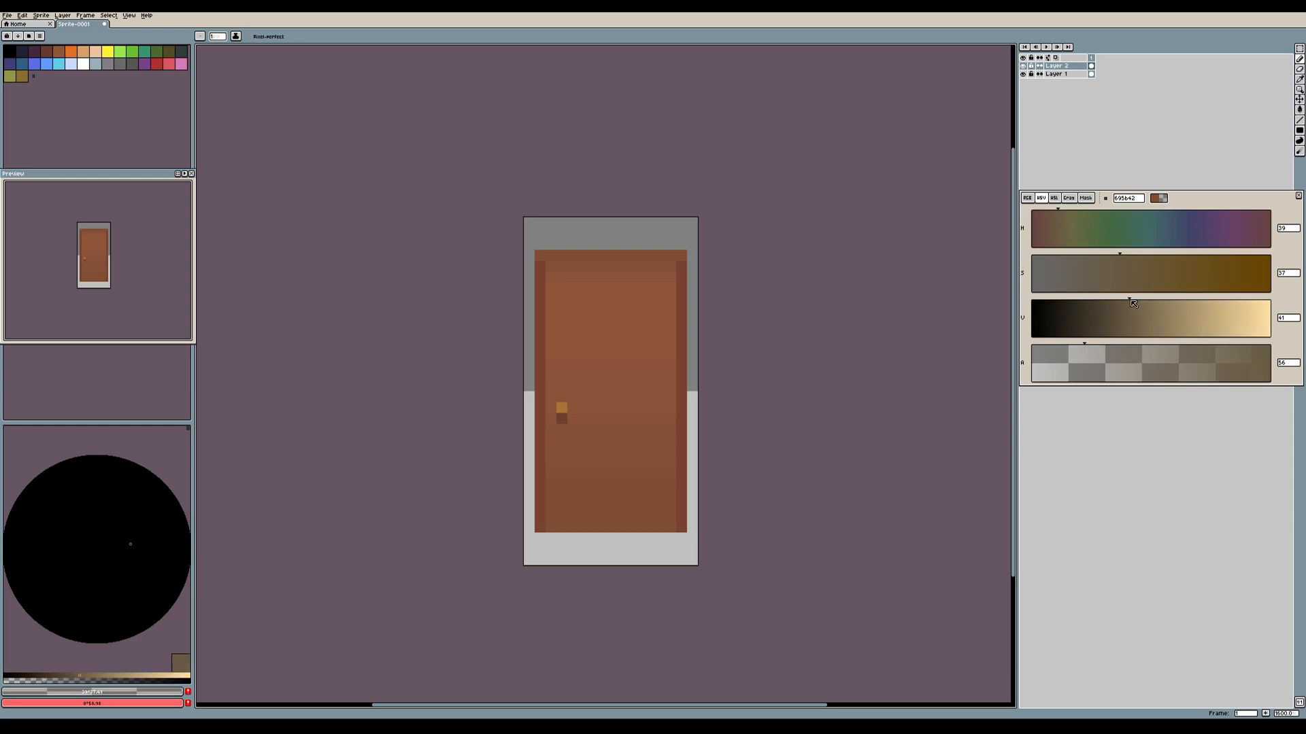
{"action": "left_click", "coordinate": [1084, 264]}
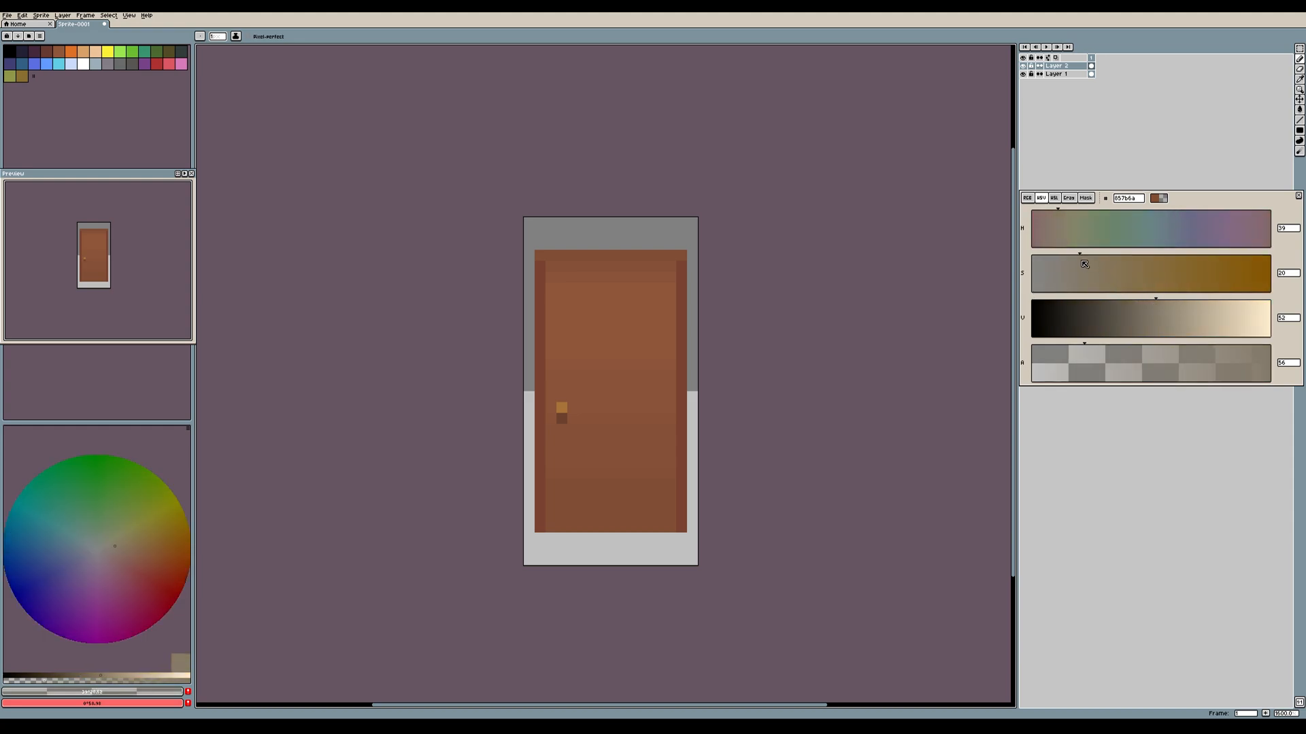
{"action": "left_click", "coordinate": [1186, 232]}
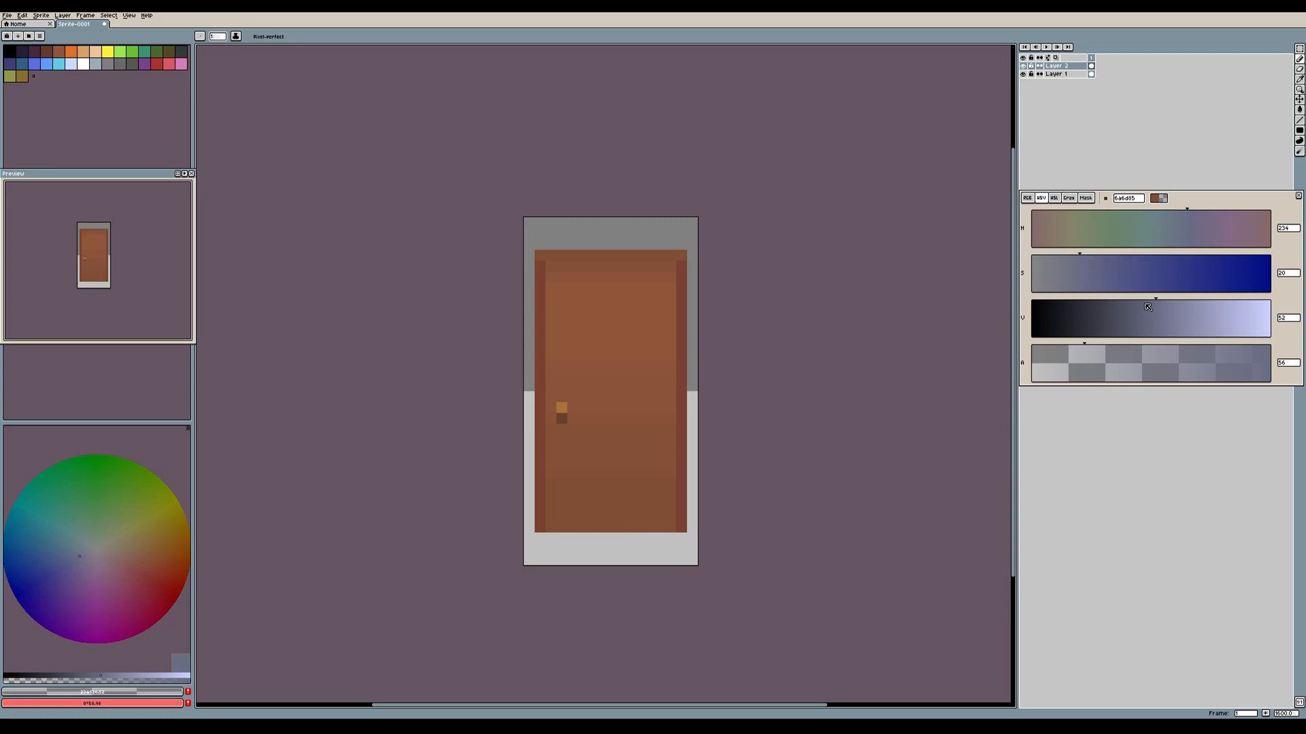
{"action": "left_click_drag", "start_coordinate": [1105, 352], "coordinate": [1272, 351]}
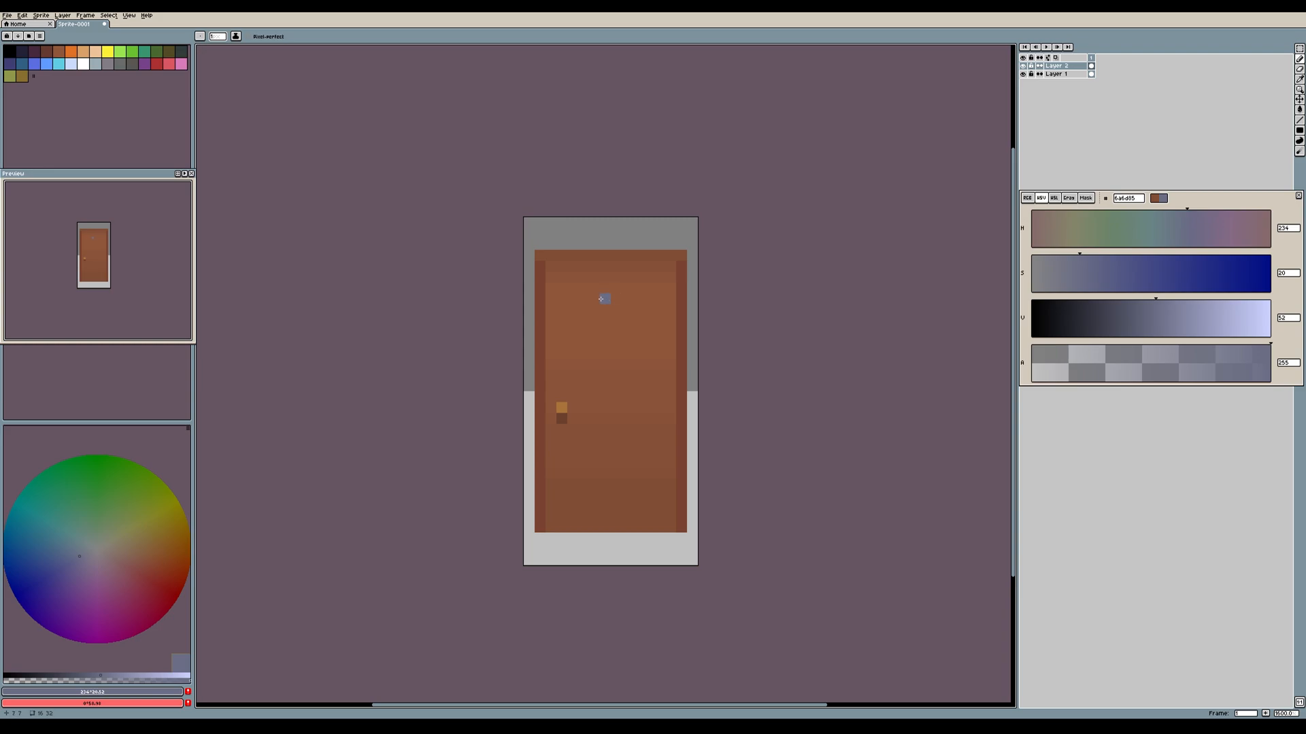
{"action": "mouse_move", "coordinate": [601, 299]}
{"action": "left_mouse_down"}
{"action": "mouse_move", "coordinate": [566, 341]}
{"action": "mouse_move", "coordinate": [656, 332]}
{"action": "mouse_move", "coordinate": [647, 311]}
{"action": "mouse_move", "coordinate": [614, 300]}
{"action": "left_mouse_up"}
{"action": "left_click", "coordinate": [617, 352]}
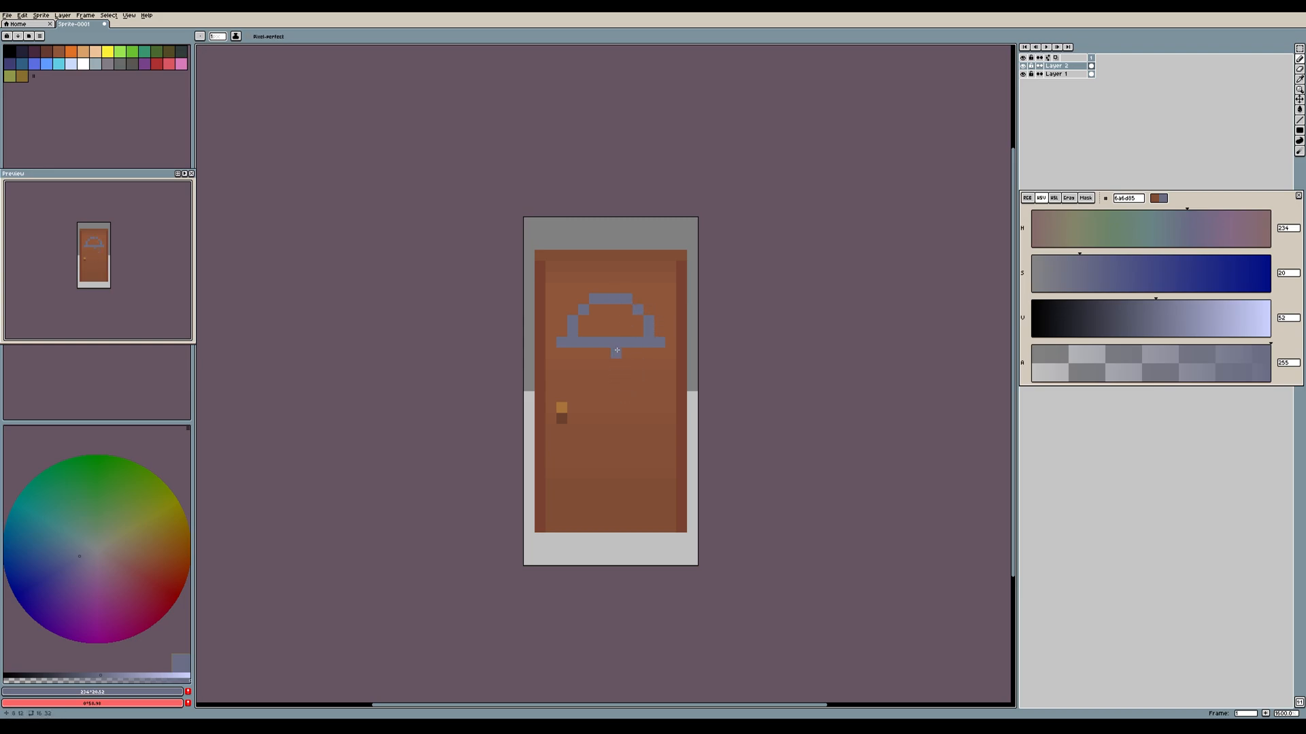
{"action": "key", "text": "ctrl+z"}
Fill the inside of the semicircular window outline with the same grey-blue
{"action": "left_click", "coordinate": [595, 333]}
{"action": "key", "text": "ctrl+z"}
{"action": "left_click", "coordinate": [611, 312]}
{"action": "mouse_move", "coordinate": [611, 312]}
{"action": "left_mouse_down"}
{"action": "mouse_move", "coordinate": [638, 334]}
{"action": "mouse_move", "coordinate": [605, 312]}
{"action": "mouse_move", "coordinate": [588, 330]}
{"action": "mouse_move", "coordinate": [583, 319]}
{"action": "left_mouse_up"}
{"action": "left_click", "coordinate": [546, 301]}
{"action": "key", "text": "ctrl+z"}
{"action": "key", "text": "i"}
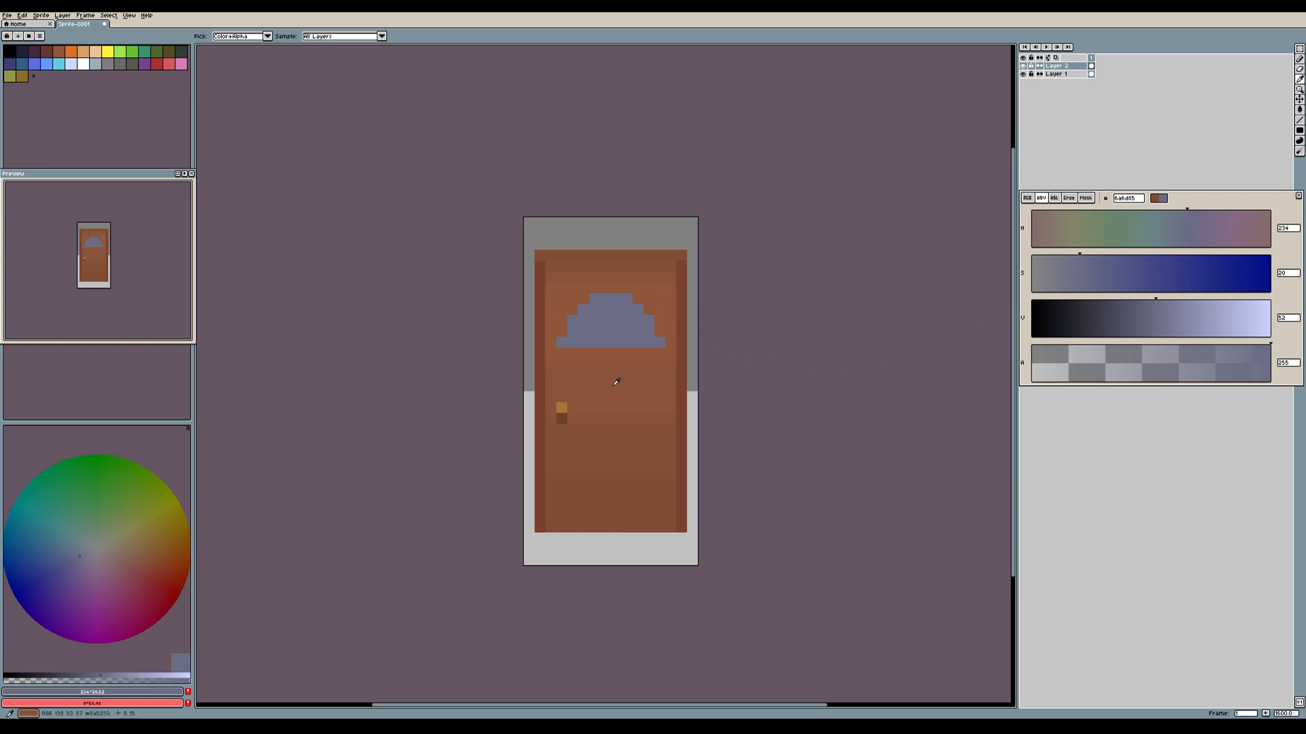
Paint a one-pixel-wide vertical divider down the middle of the window using the door frame's dark brown (#7a4231) at alpha 174
{"action": "left_click", "coordinate": [633, 386]}
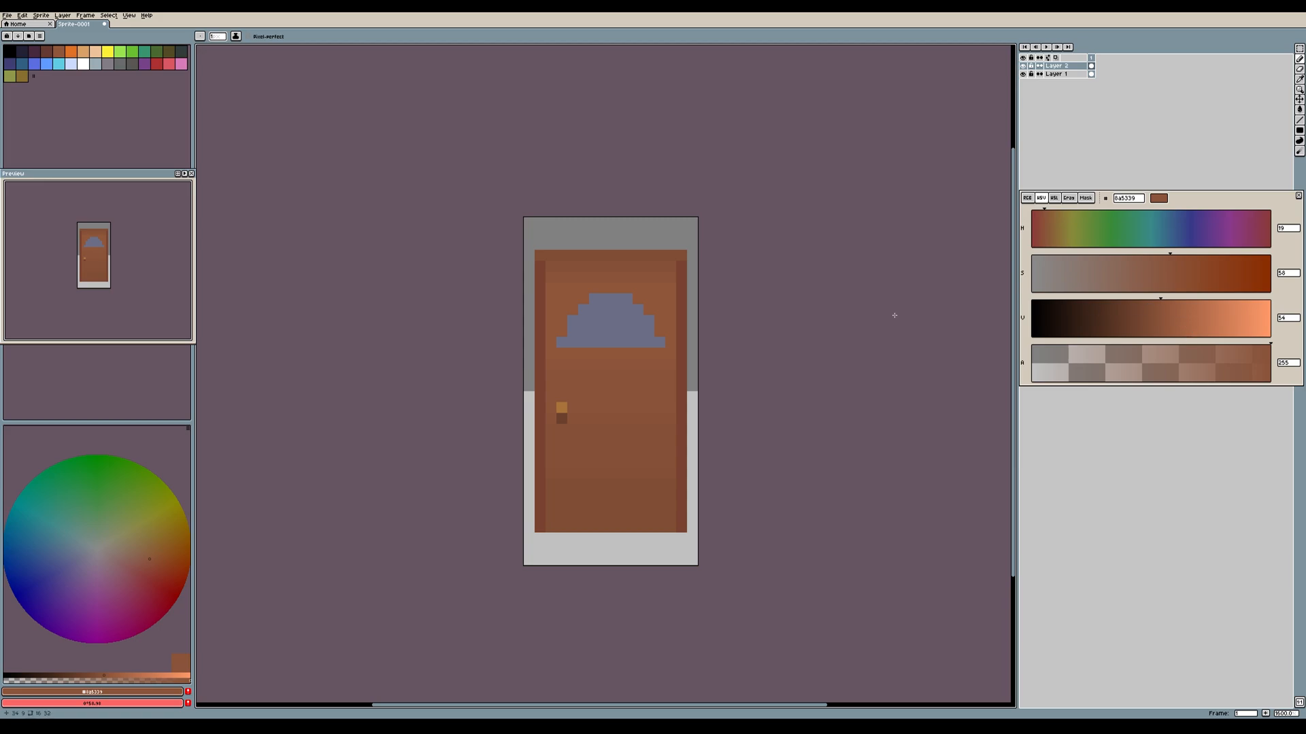
{"action": "left_click", "coordinate": [543, 316]}
{"action": "key", "text": "b"}
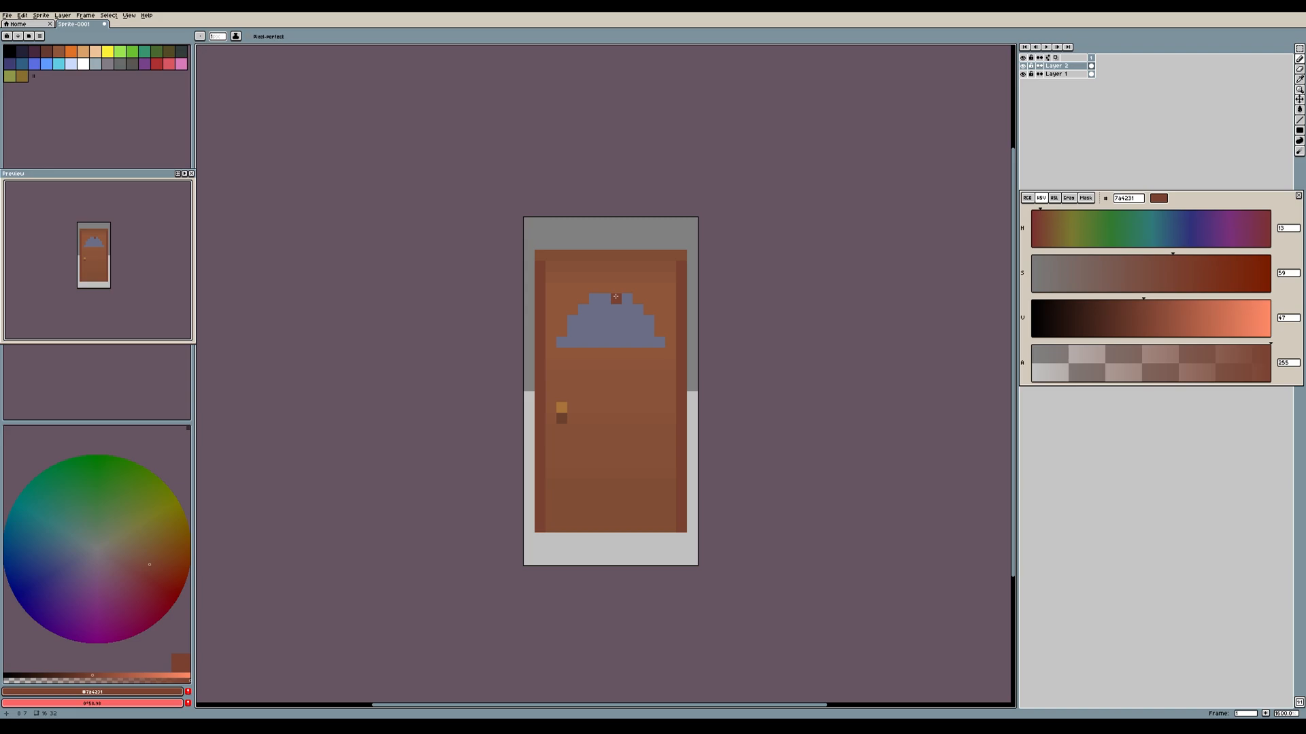
{"action": "left_click", "coordinate": [1146, 353]}
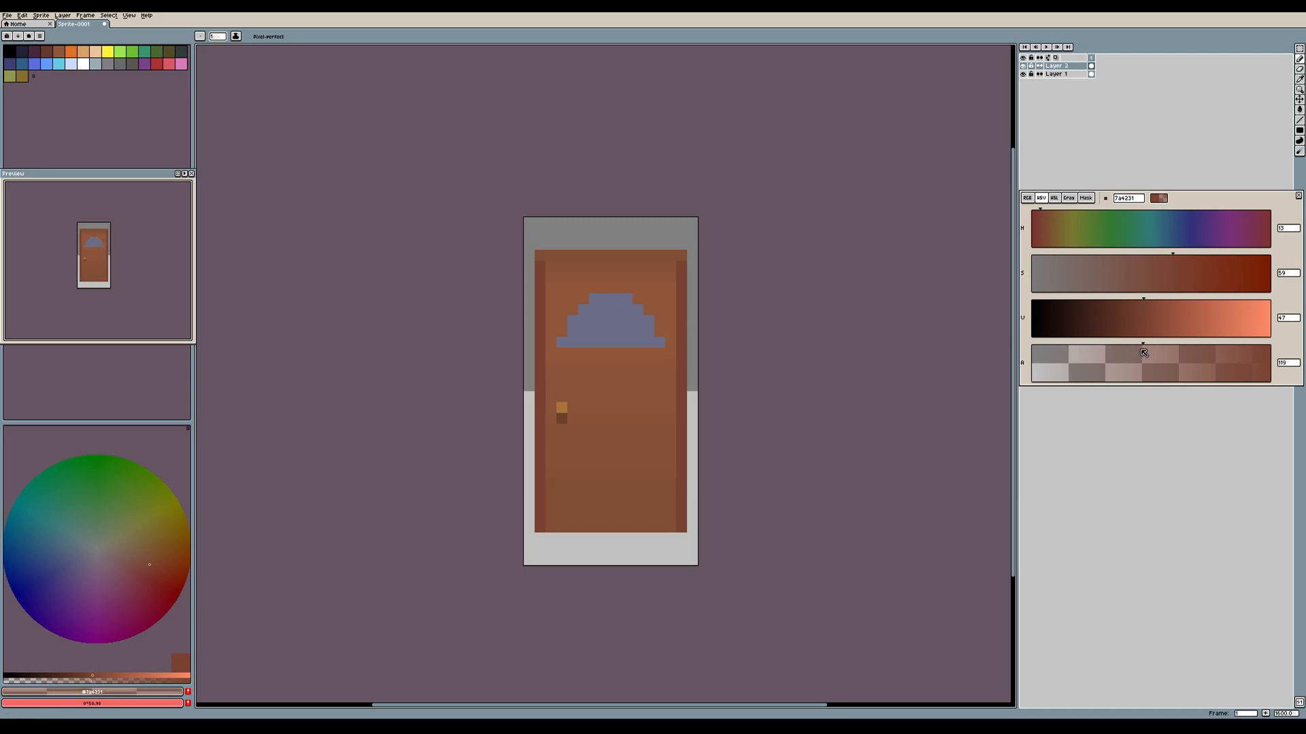
{"action": "left_click_drag", "start_coordinate": [1146, 353], "coordinate": [1195, 353]}
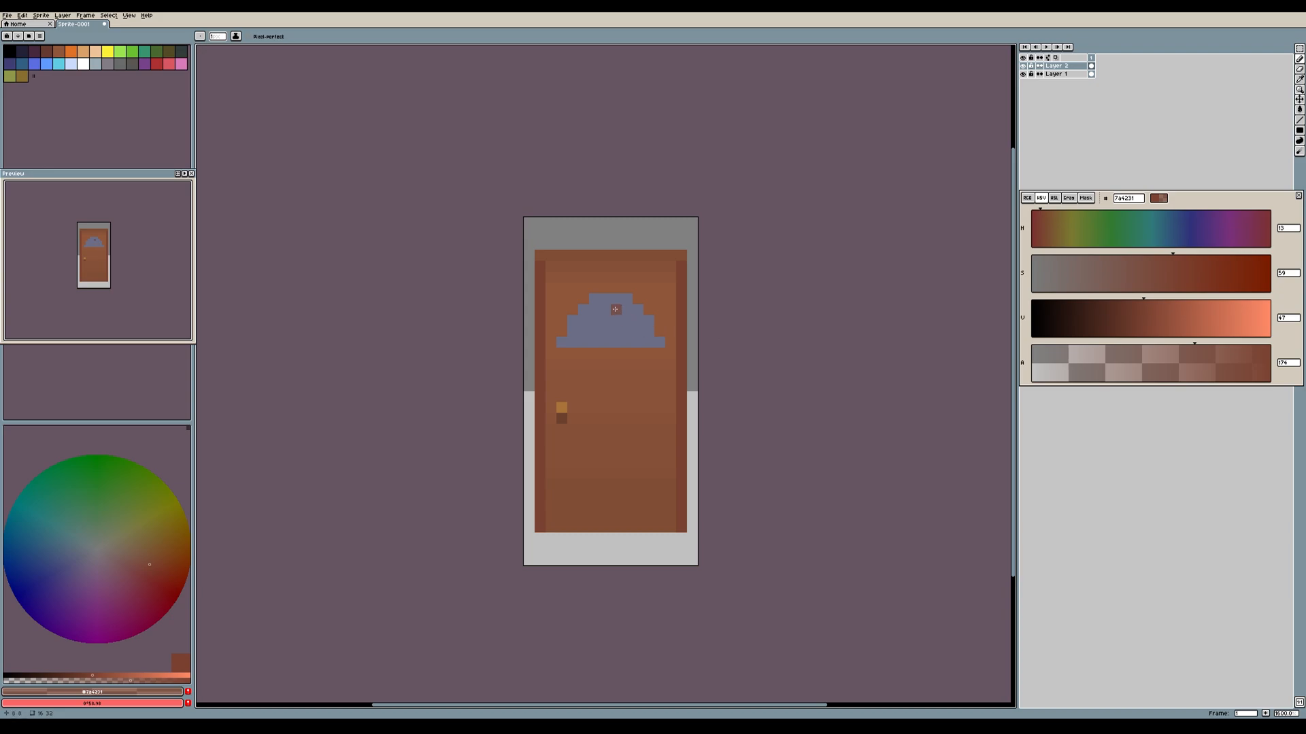
{"action": "left_click_drag", "start_coordinate": [616, 298], "coordinate": [617, 342]}
Add a lighter vertical strip beside the dark window divider in the door's brown, desaturated to 50 and set to alpha 160
{"action": "key", "text": "i"}
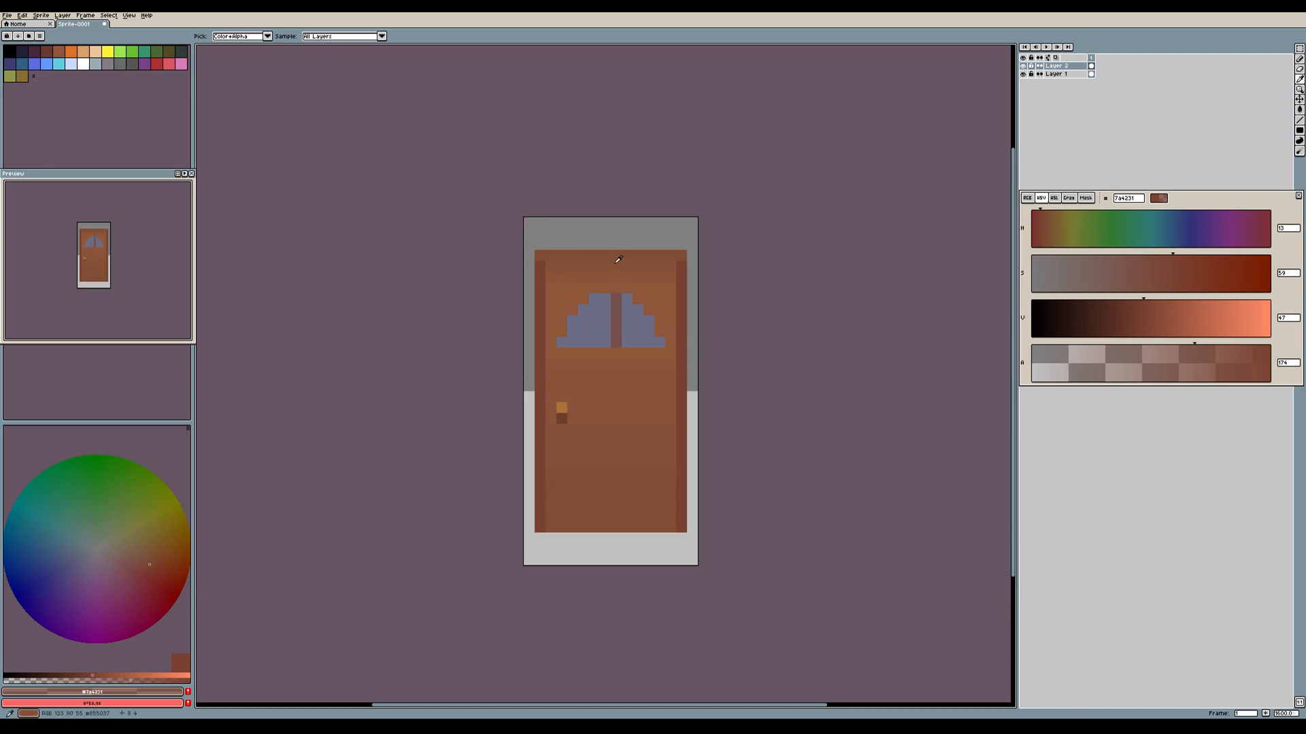
{"action": "left_click", "coordinate": [647, 388], "text": "alt"}
{"action": "left_click", "coordinate": [1151, 265]}
{"action": "left_click", "coordinate": [1190, 354]}
{"action": "left_click", "coordinate": [608, 303]}
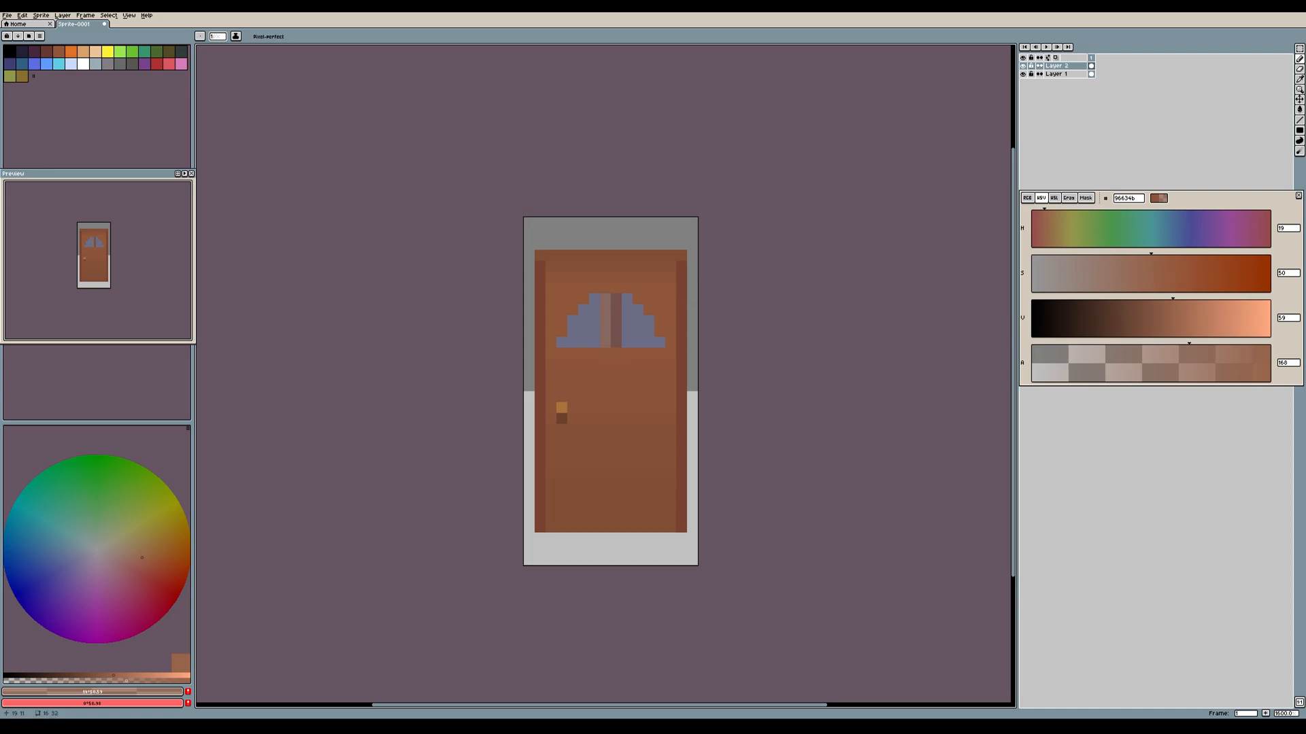
Paint diagonal bars outward from the window's central divider, the light brown on one half and the sampled dark divider colour on the other
{"action": "left_click", "coordinate": [584, 327]}
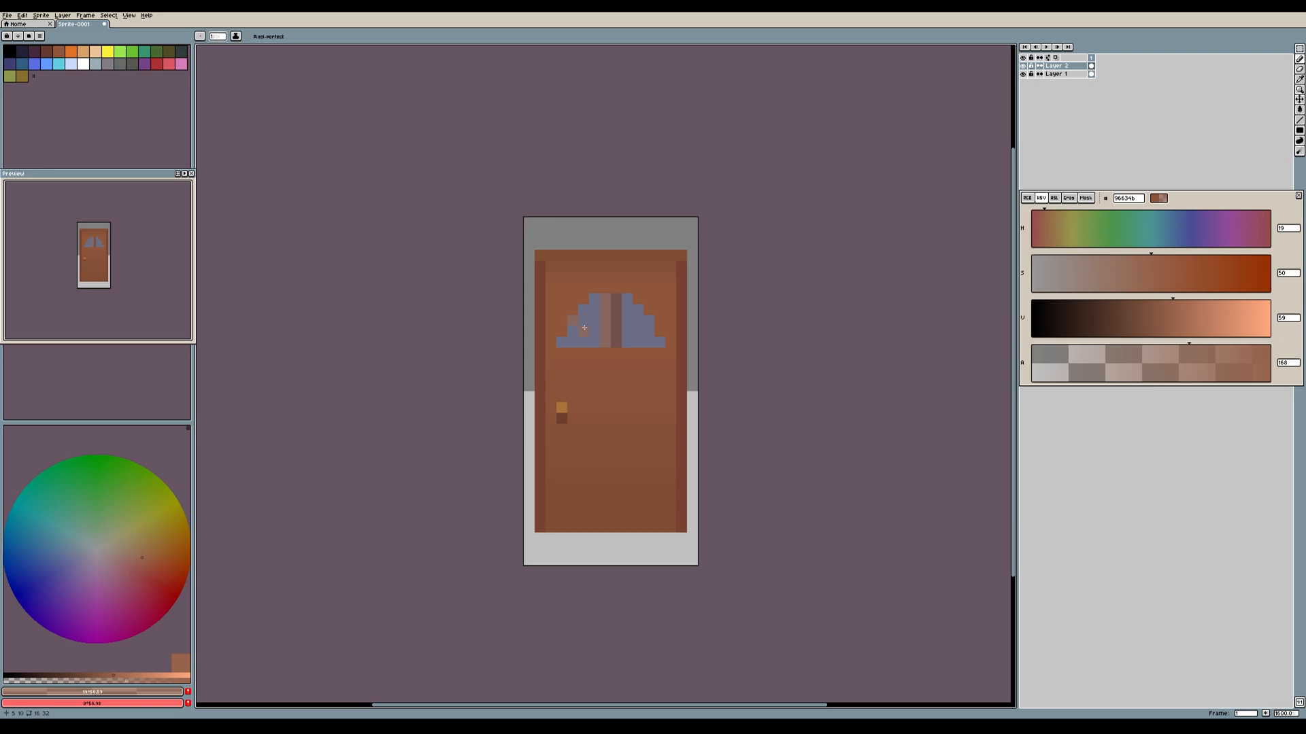
{"action": "left_click", "coordinate": [618, 330], "text": "alt"}
{"action": "left_click", "coordinate": [627, 342]}
{"action": "left_click", "coordinate": [633, 335]}
{"action": "left_click", "coordinate": [648, 323]}
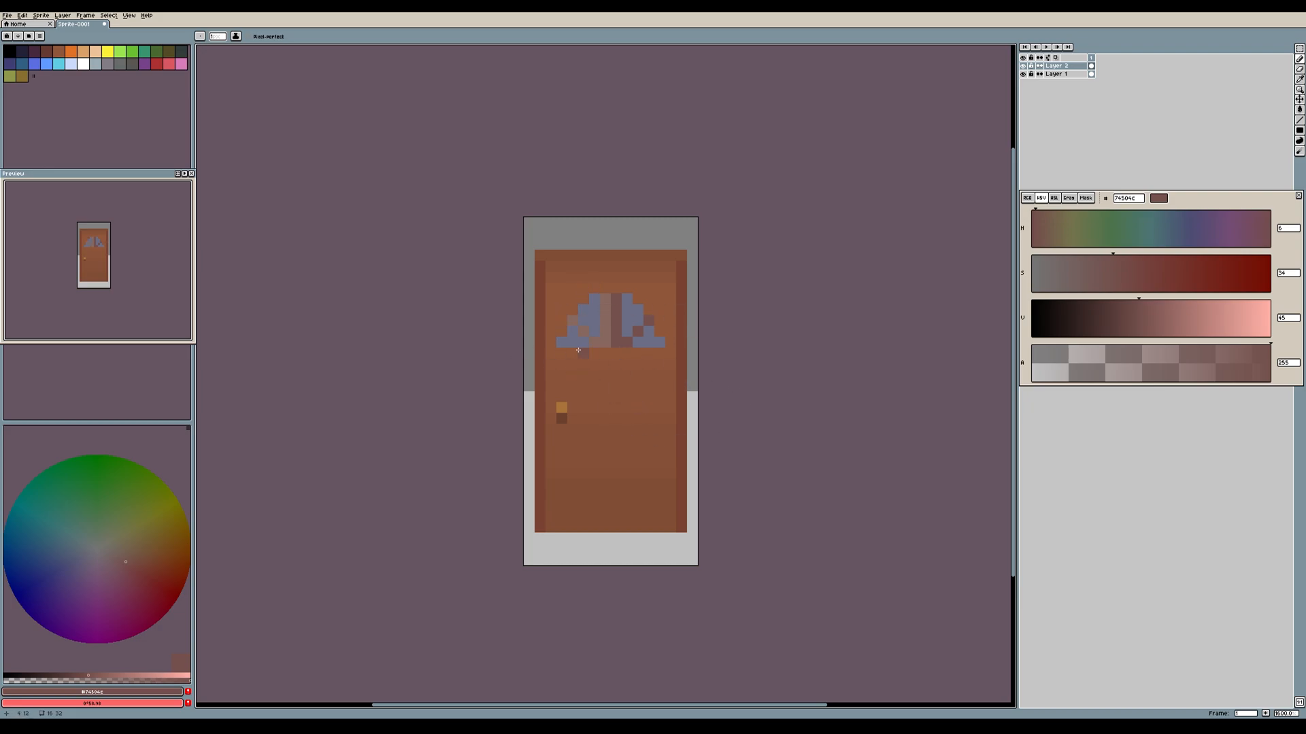
Mix a tan from the door's brown with hue 33, saturation 48 and value 57
{"action": "key", "text": "i"}
{"action": "left_click", "coordinate": [651, 370]}
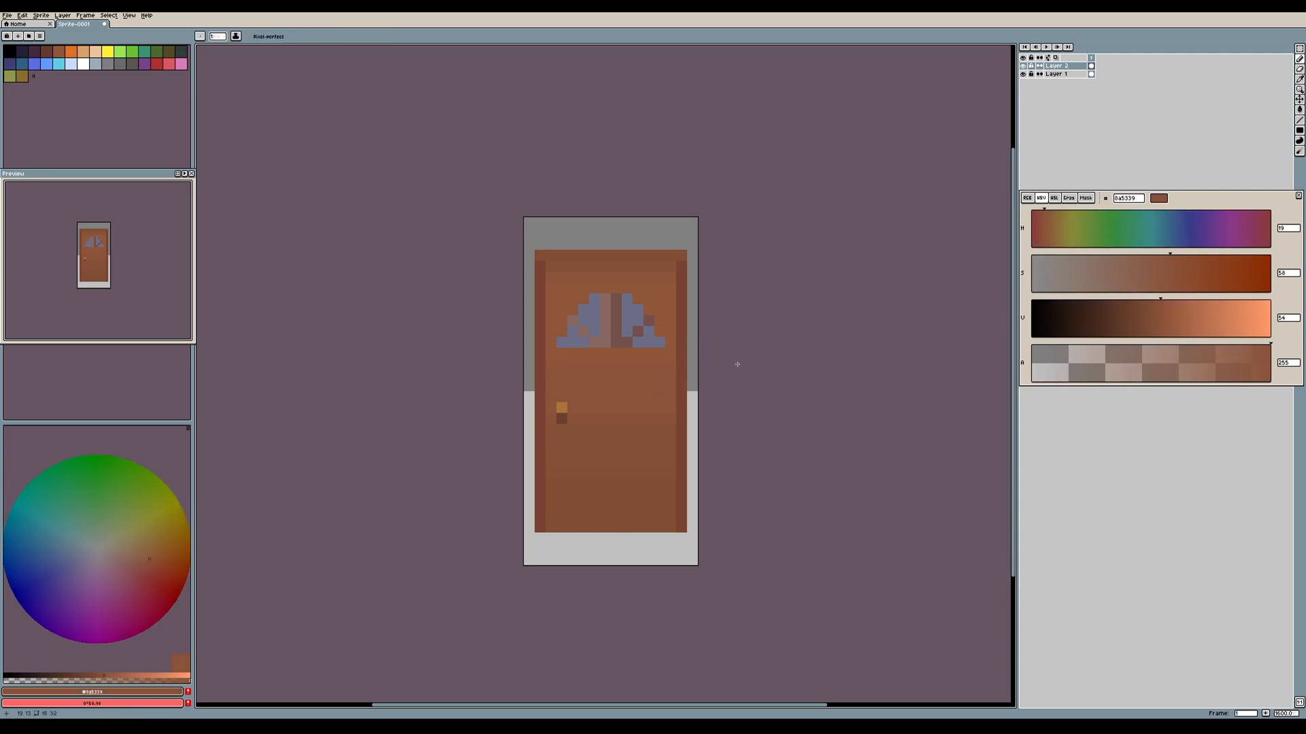
{"action": "left_click", "coordinate": [1154, 260]}
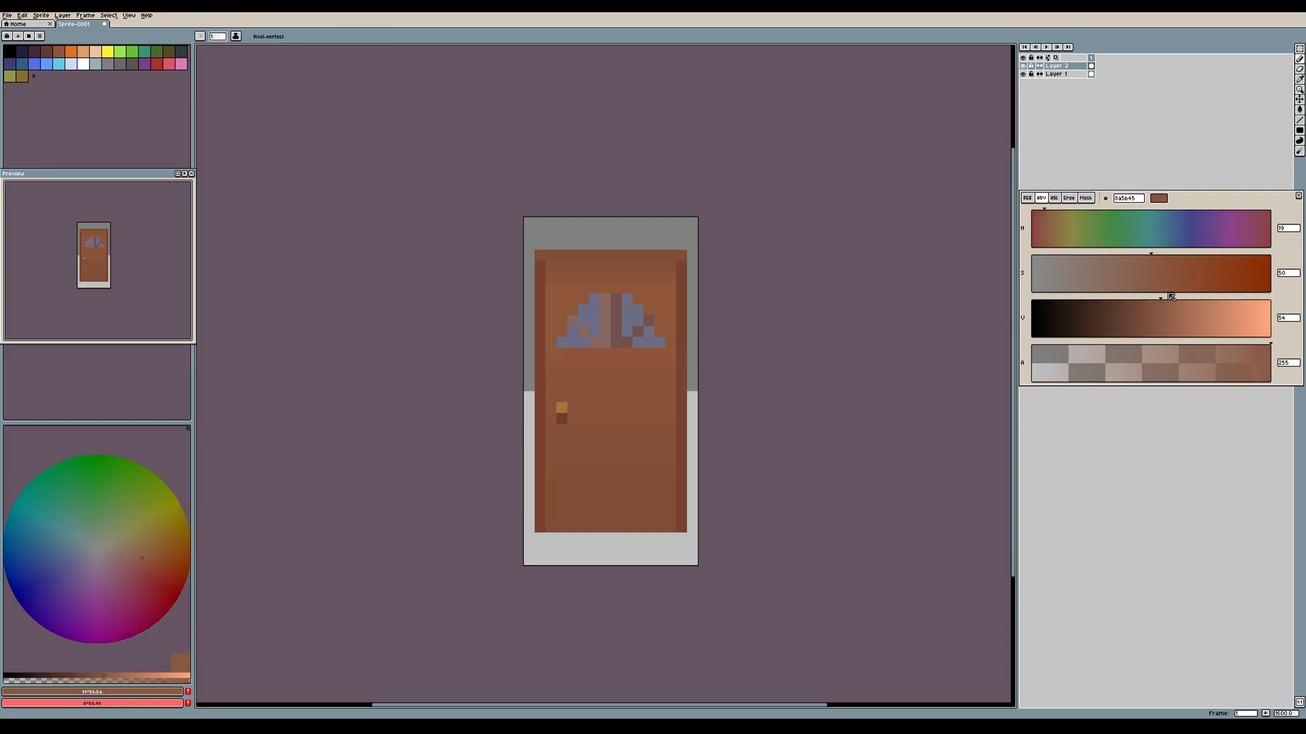
{"action": "left_click", "coordinate": [1176, 307]}
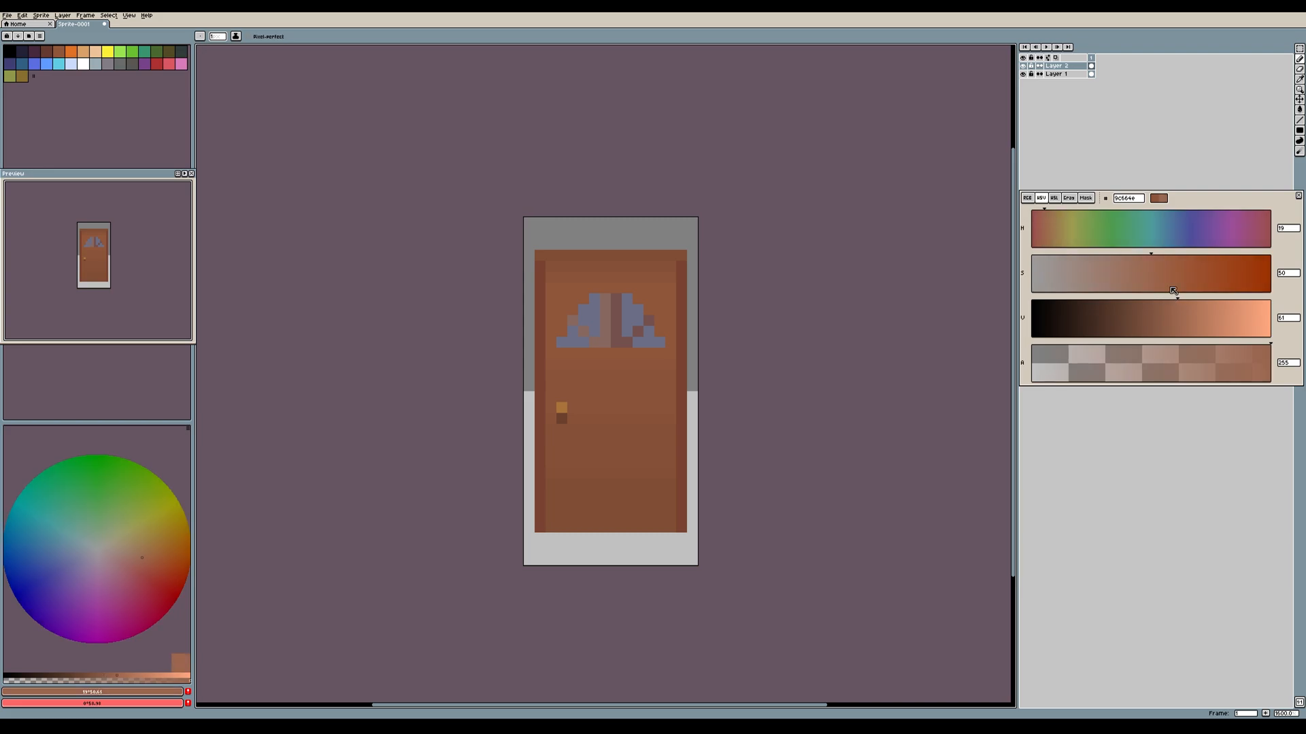
{"action": "left_click", "coordinate": [1054, 217]}
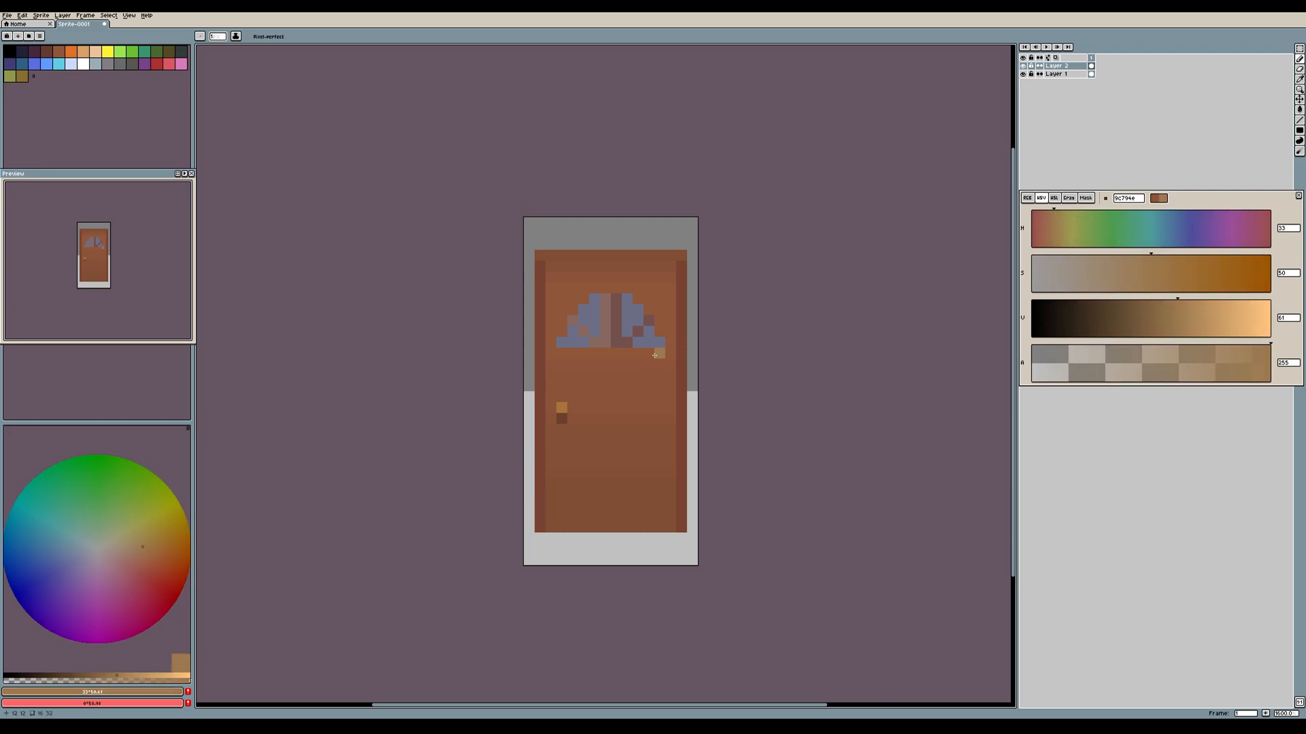
{"action": "left_click", "coordinate": [1170, 303]}
{"action": "left_click", "coordinate": [1147, 263]}
{"action": "left_click", "coordinate": [1165, 304]}
Paint a 10-pixel-wide windowsill directly beneath the window in the tan at alpha 150, replacing the opaque attempt
{"action": "mouse_move", "coordinate": [646, 355]}
{"action": "left_mouse_down"}
{"action": "mouse_move", "coordinate": [659, 353]}
{"action": "mouse_move", "coordinate": [560, 354]}
{"action": "left_mouse_up"}
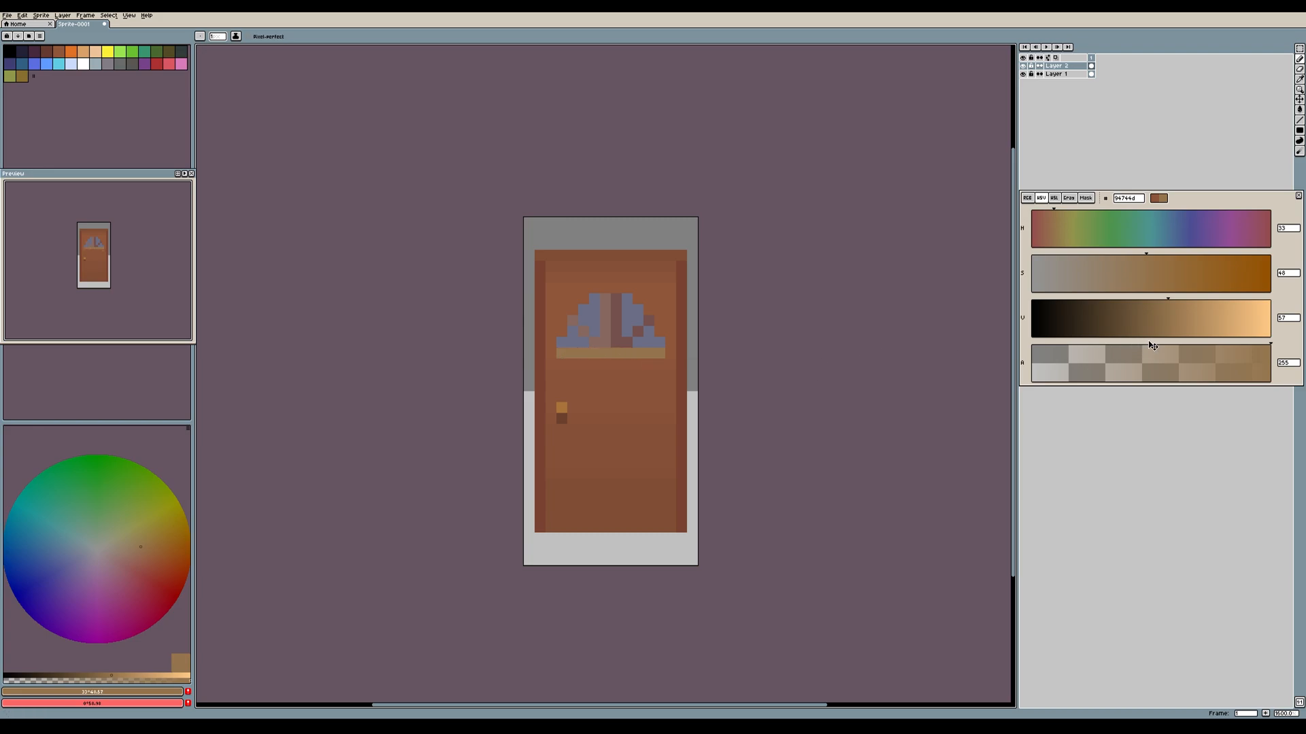
{"action": "key", "text": "ctrl+z"}
{"action": "left_click_drag", "start_coordinate": [1230, 346], "coordinate": [1179, 350]}
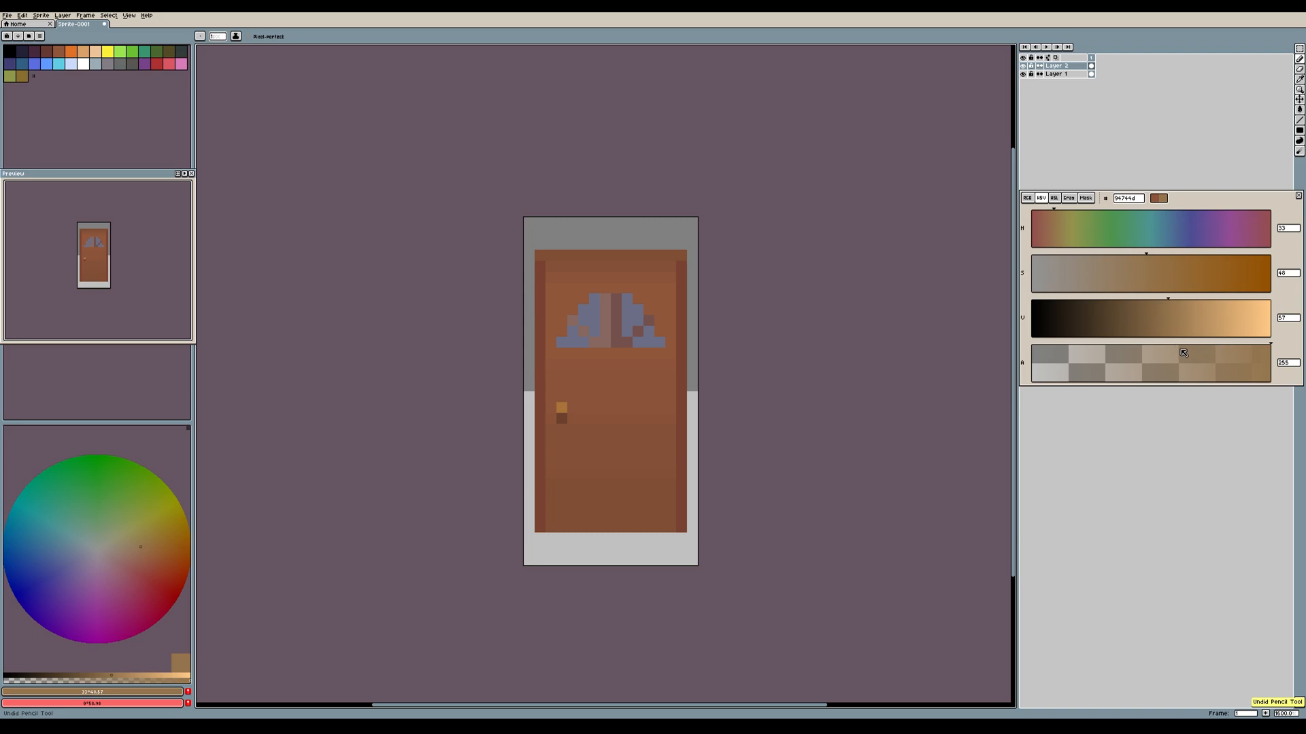
{"action": "mouse_move", "coordinate": [648, 353]}
{"action": "left_mouse_down"}
{"action": "mouse_move", "coordinate": [661, 353]}
{"action": "mouse_move", "coordinate": [546, 353]}
{"action": "mouse_move", "coordinate": [654, 356]}
{"action": "left_mouse_up"}
{"action": "key", "text": "m"}
{"action": "key", "text": "ctrl+z"}
{"action": "key", "text": "b"}
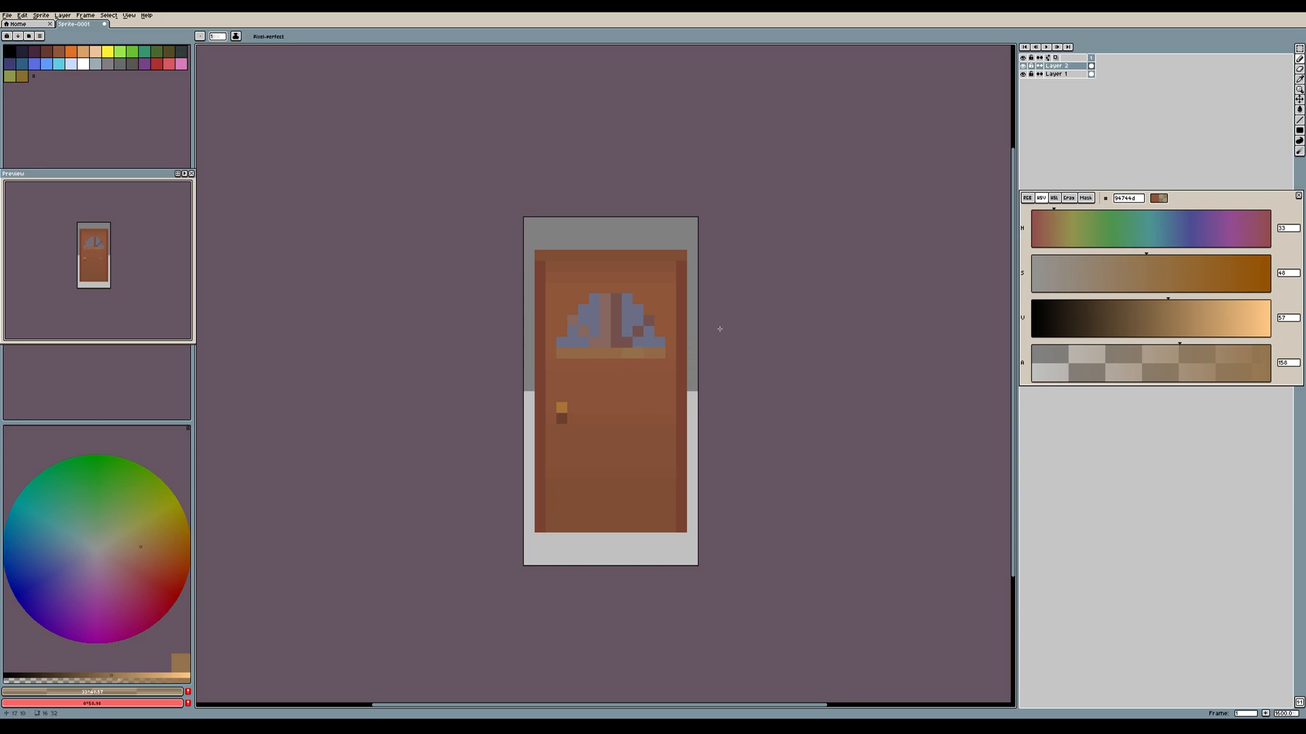
Outline the window's arch with the door frame's dark brown (#7a4231) at alpha 174
{"action": "key", "text": "i"}
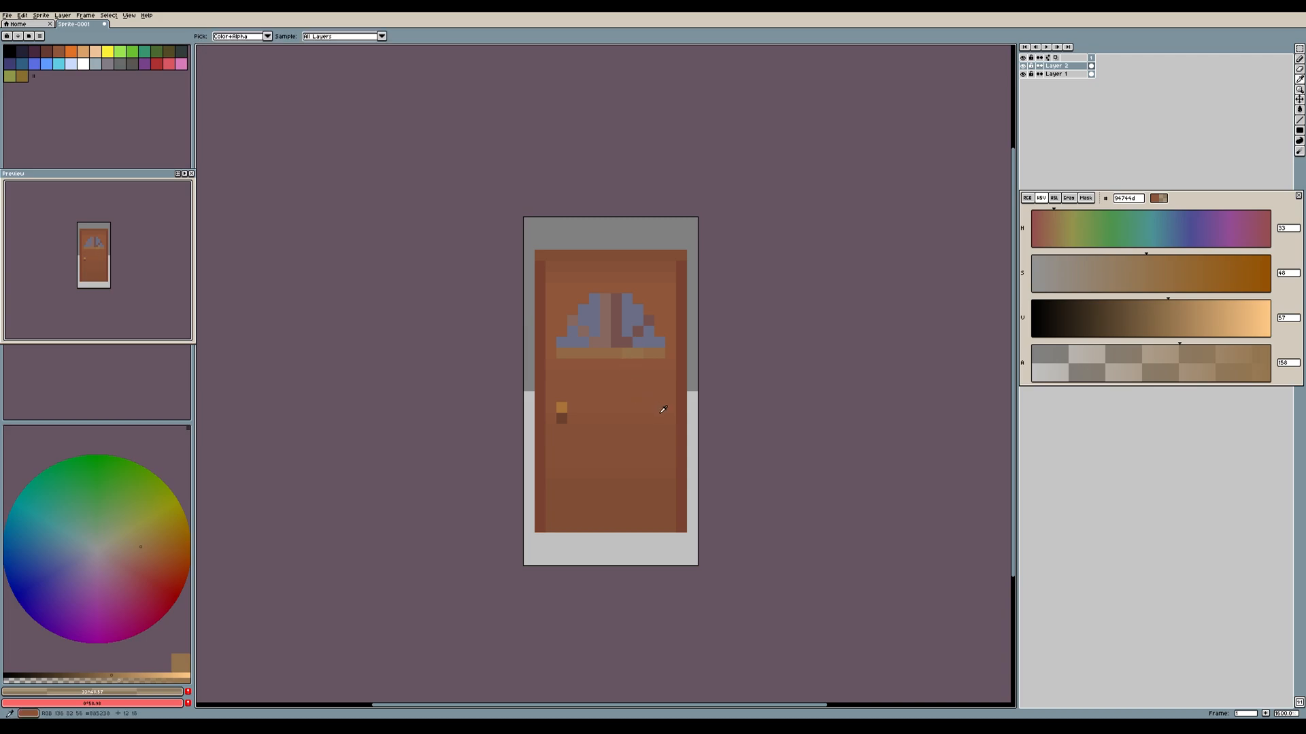
{"action": "left_click", "coordinate": [682, 415]}
{"action": "key", "text": "b"}
{"action": "left_click", "coordinate": [1195, 353]}
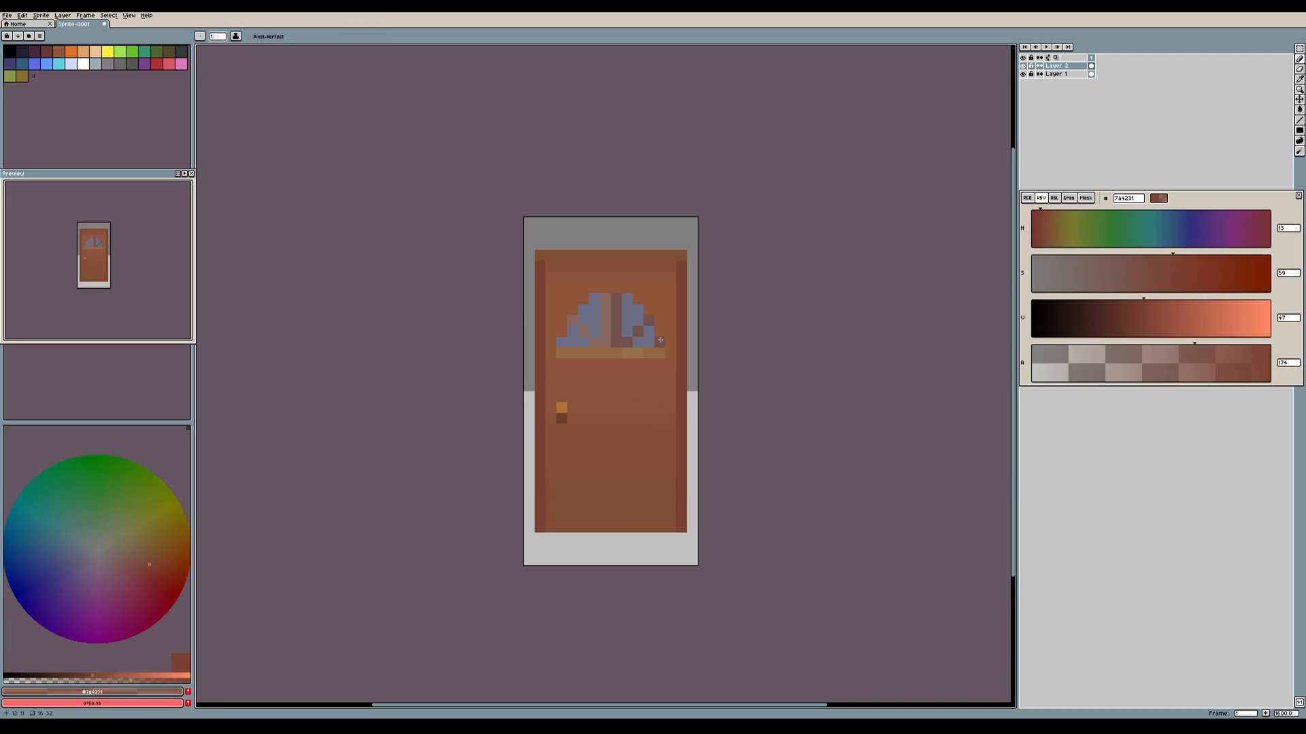
{"action": "left_click_drag", "start_coordinate": [653, 313], "coordinate": [602, 289]}
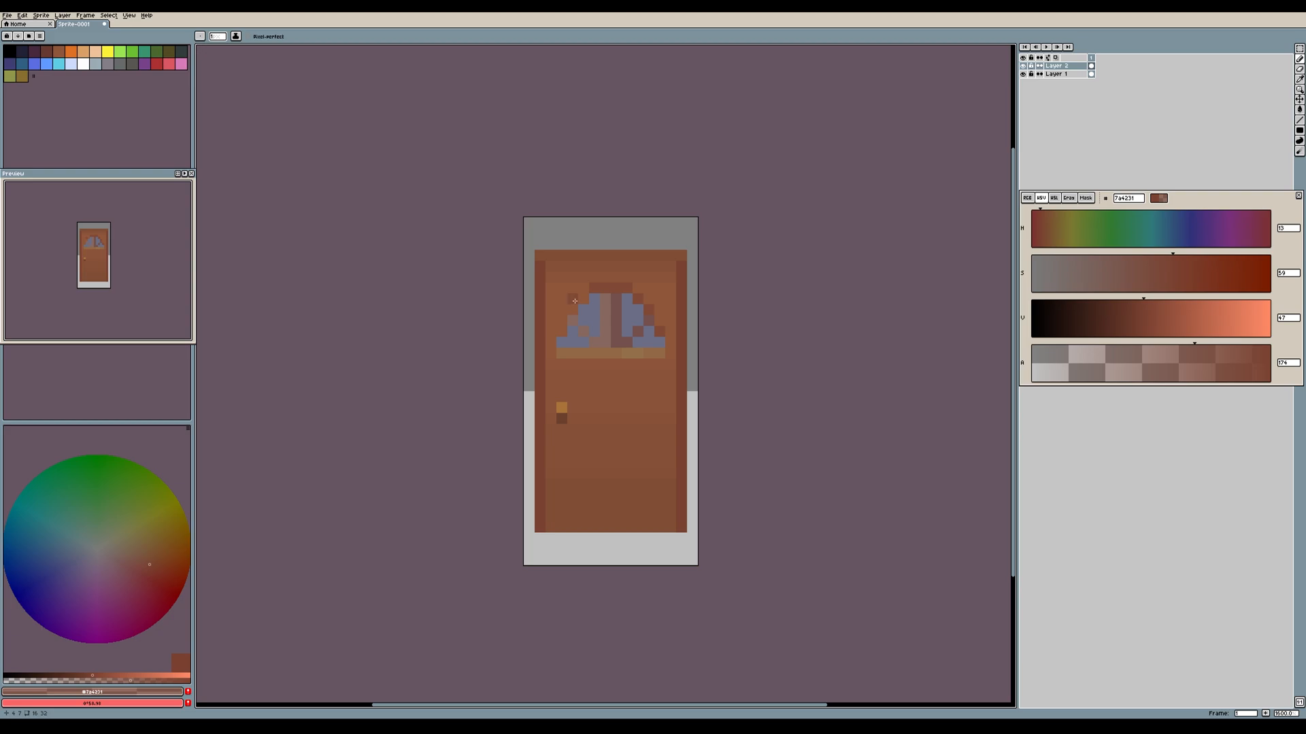
{"action": "left_click", "coordinate": [566, 320]}
Dot highlight pixels onto the window panes in a lighter grey-blue with saturation 17 and value 62
{"action": "left_click", "coordinate": [597, 301], "text": "alt"}
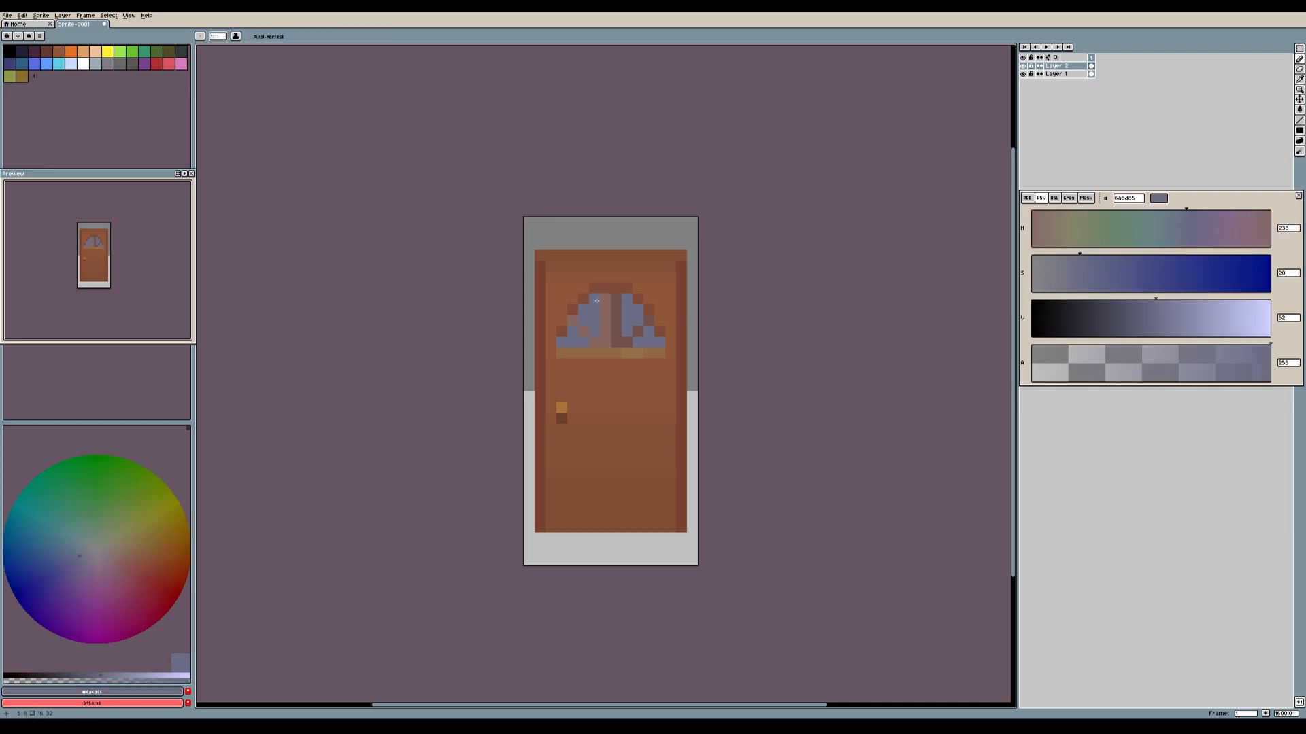
{"action": "left_click", "coordinate": [1171, 308]}
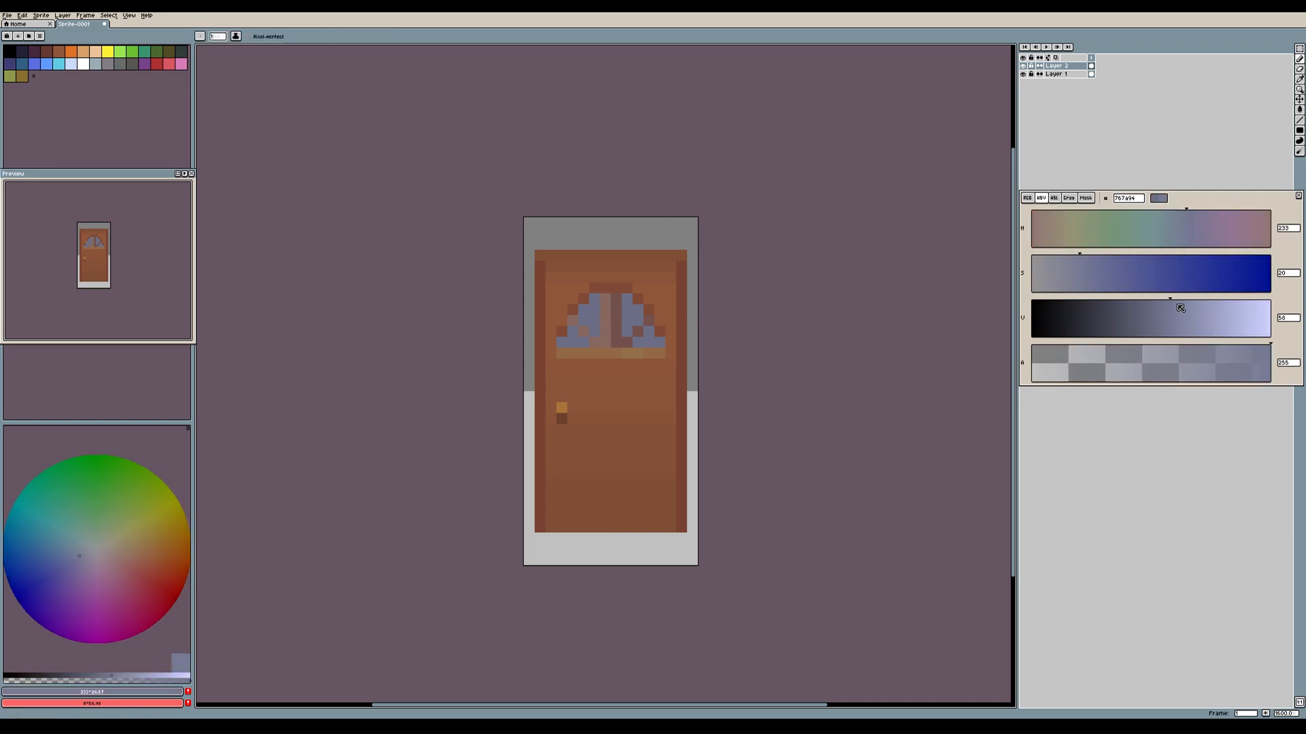
{"action": "left_click", "coordinate": [1180, 306]}
{"action": "left_click", "coordinate": [1065, 259]}
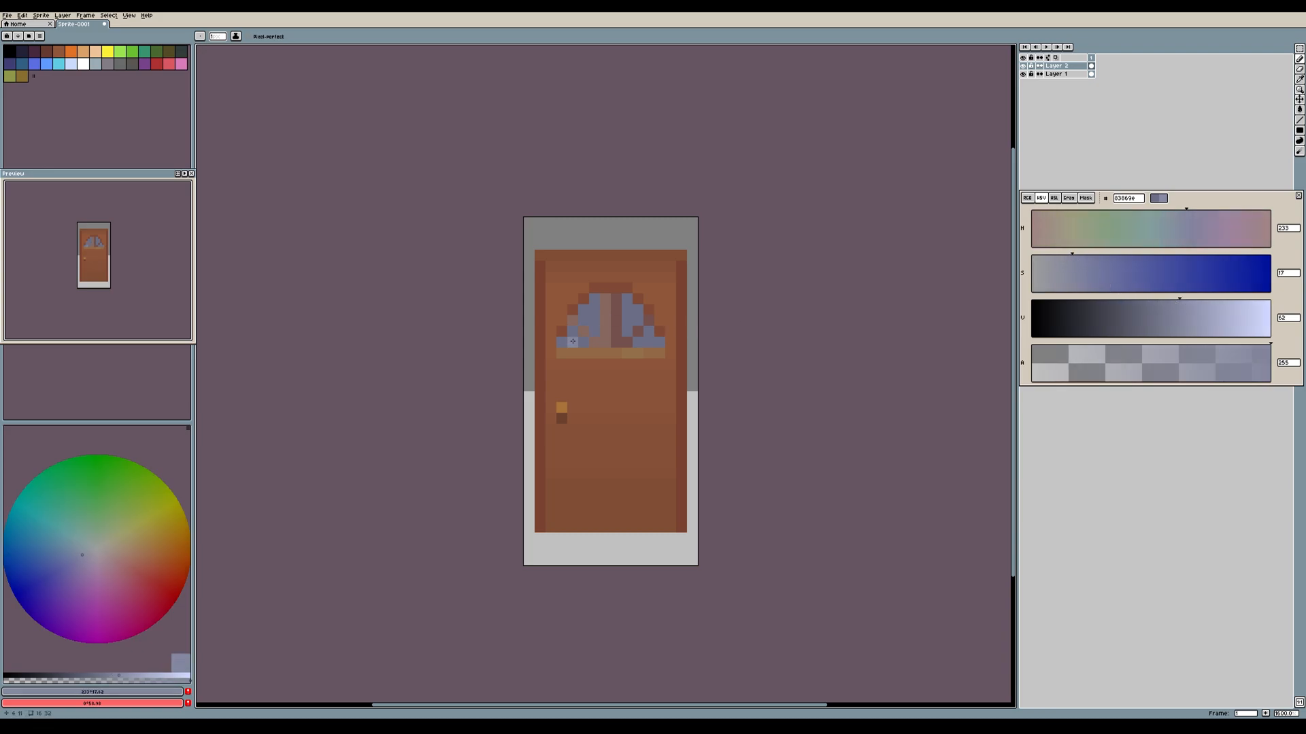
{"action": "left_click", "coordinate": [594, 332]}
Paint a 6-pixel-wide horizontal bar in the frame's dark brown (#7a4231) across the door's middle, just above knob height
{"action": "left_click", "coordinate": [678, 418], "text": "alt"}
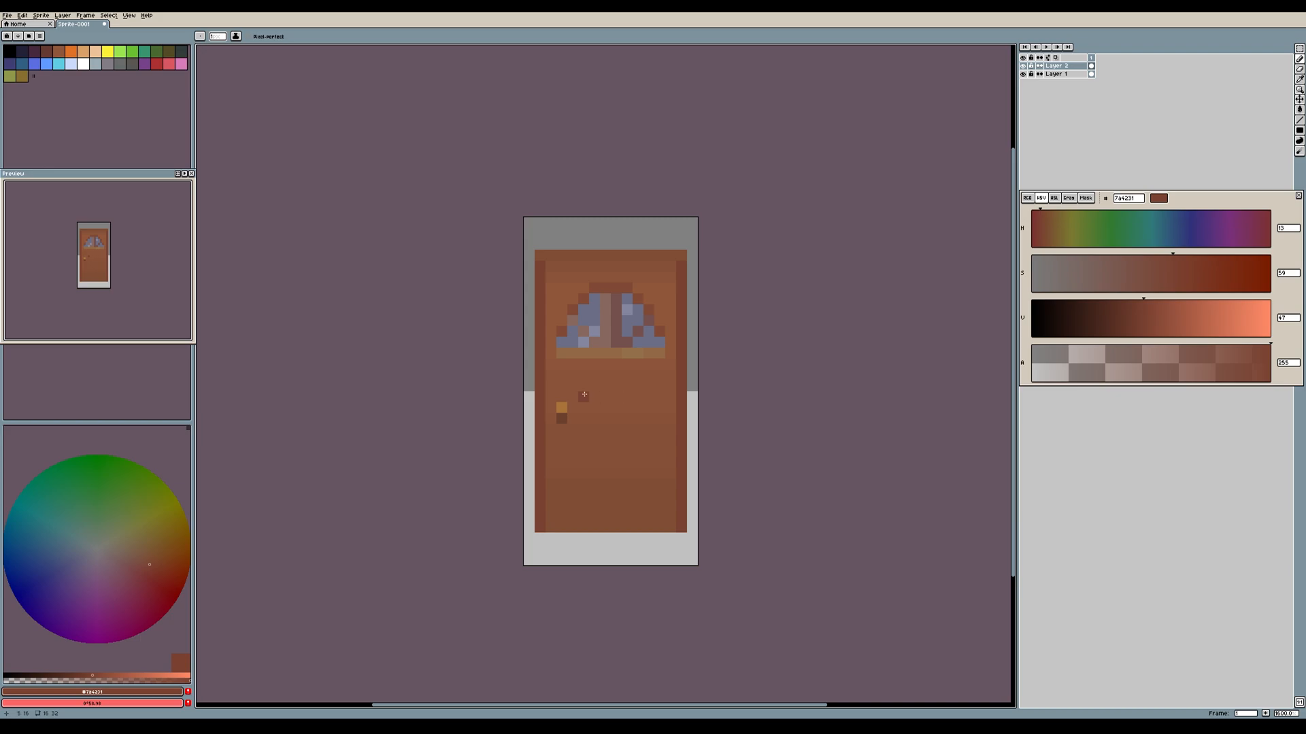
{"action": "mouse_move", "coordinate": [584, 394]}
{"action": "left_mouse_down"}
{"action": "mouse_move", "coordinate": [637, 396]}
{"action": "mouse_move", "coordinate": [579, 398]}
{"action": "mouse_move", "coordinate": [588, 407]}
{"action": "left_mouse_up"}
{"action": "key", "text": "ctrl+z"}
{"action": "key", "text": "ctrl+z"}
Paint a matching 6-pixel-wide bar near the door's bottom in light brown #966a45 (hue 27, saturation 54, value 59)
{"action": "key", "text": "i"}
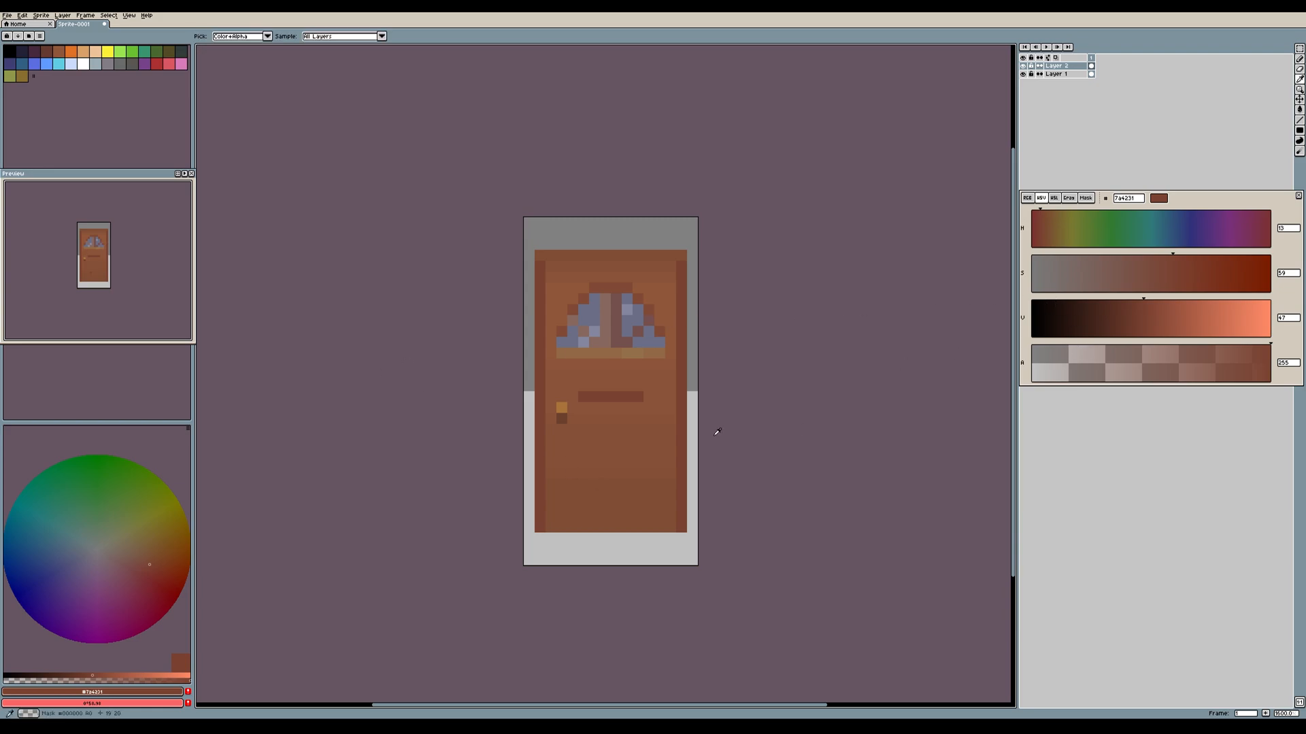
{"action": "left_click", "coordinate": [680, 439]}
{"action": "key", "text": "b"}
{"action": "left_click", "coordinate": [1172, 307]}
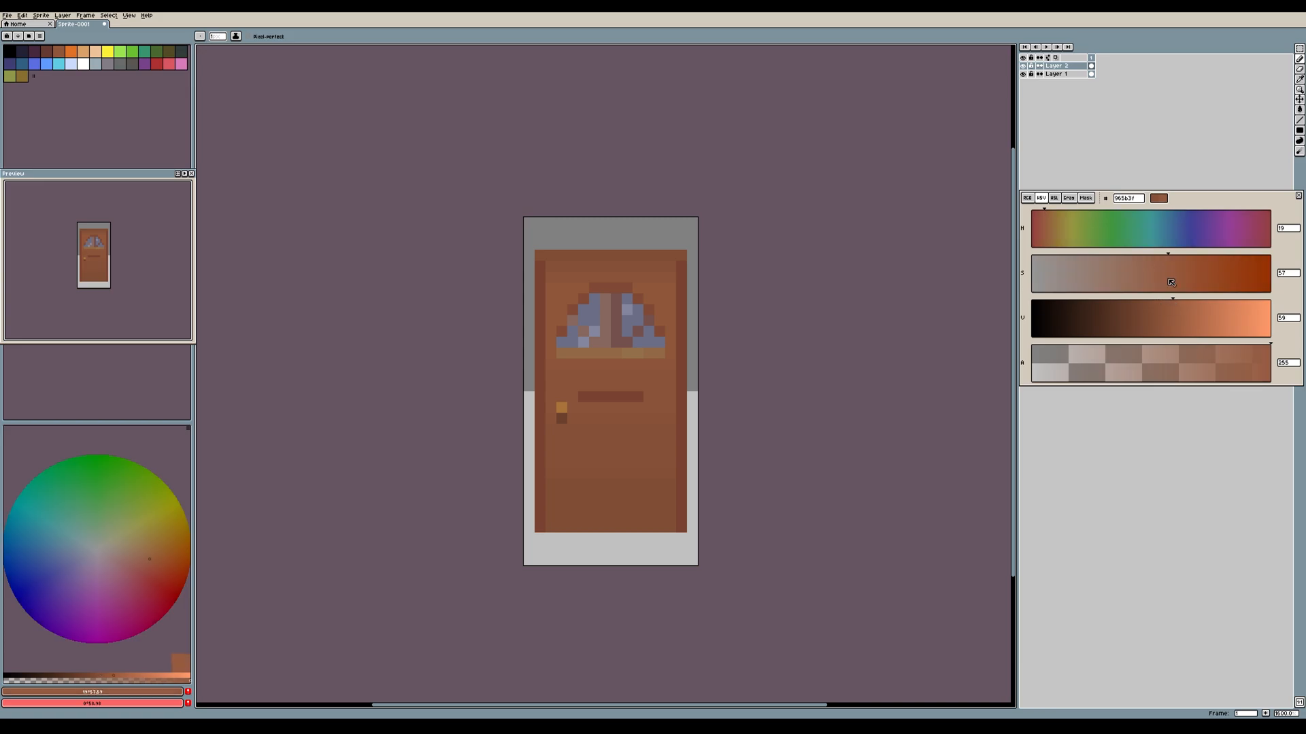
{"action": "left_click", "coordinate": [1161, 259]}
{"action": "left_click", "coordinate": [1051, 215]}
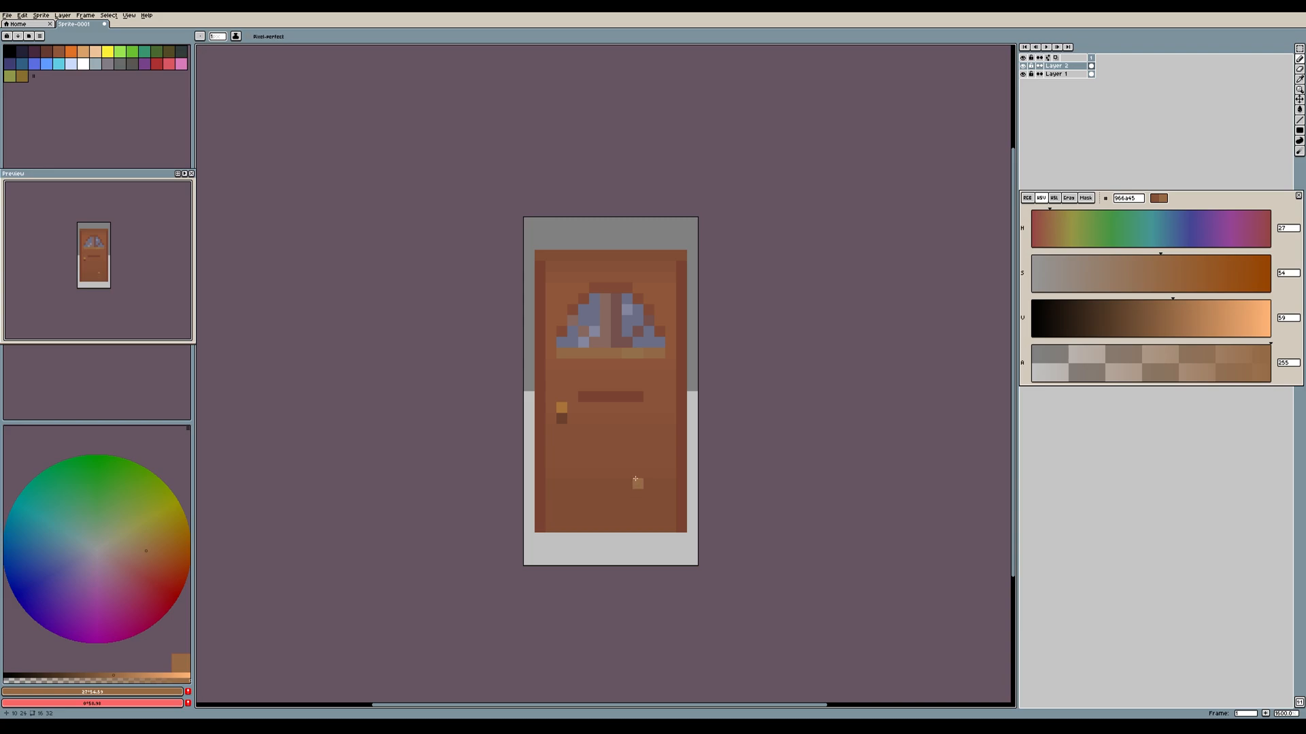
{"action": "left_click_drag", "start_coordinate": [635, 480], "coordinate": [579, 480]}
Shade the pixels beneath both ends of the dark middle bar with translucent black, reducing the alpha from 30 to 8
{"action": "key", "text": "i"}
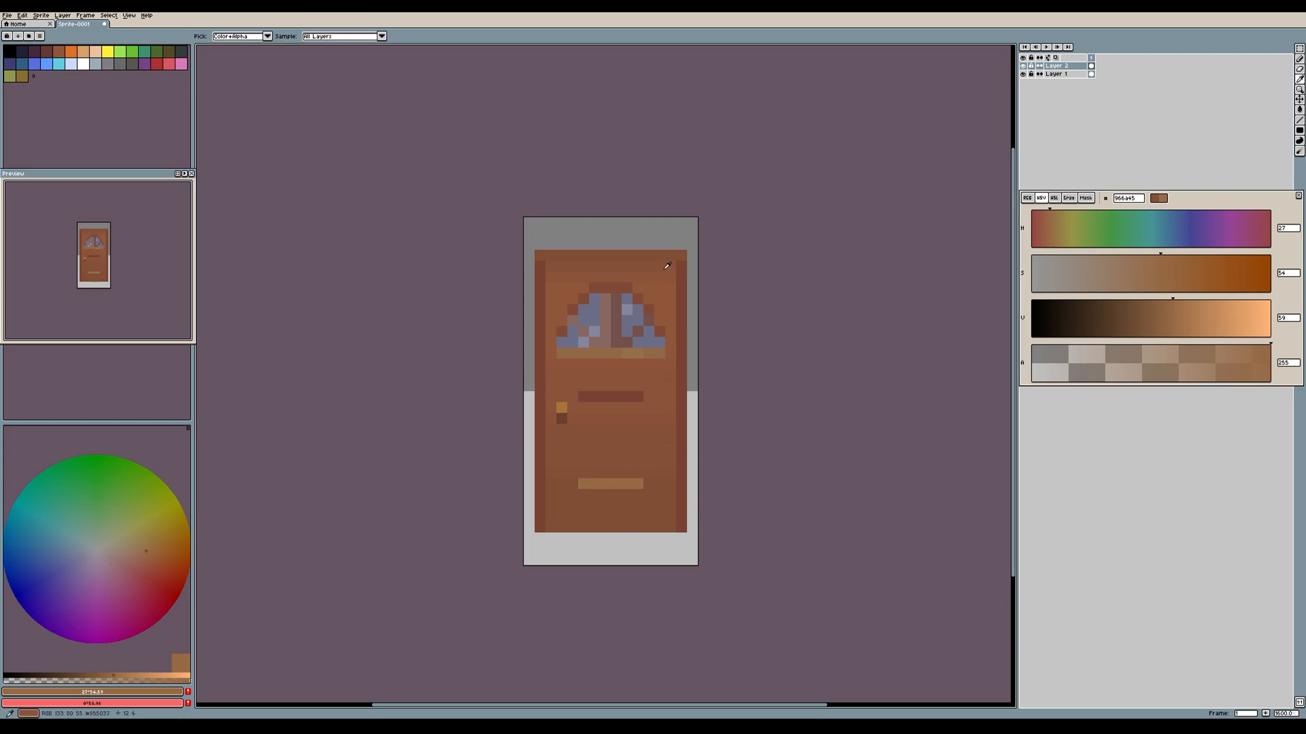
{"action": "left_click", "coordinate": [601, 418]}
{"action": "key", "text": "b"}
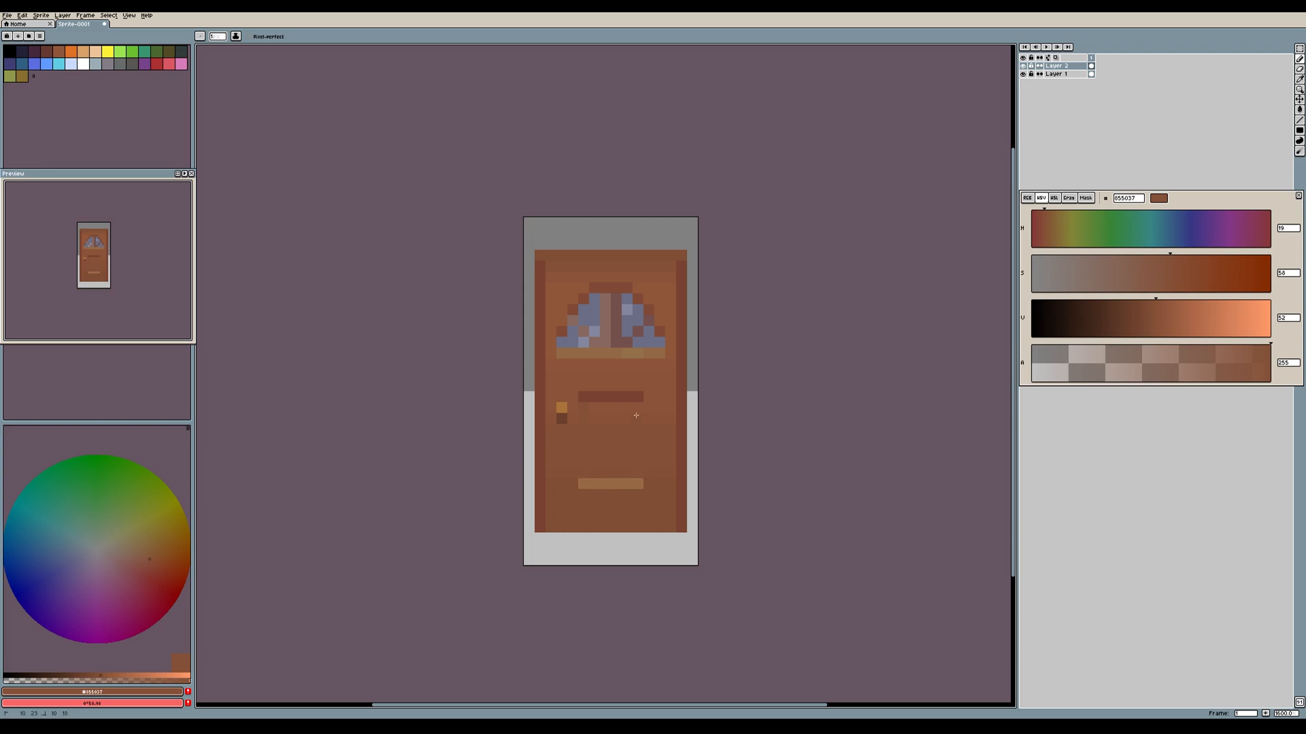
{"action": "left_click", "coordinate": [654, 267], "text": "alt"}
{"action": "left_click", "coordinate": [1160, 349]}
{"action": "left_click_drag", "start_coordinate": [1087, 307], "coordinate": [1029, 312]}
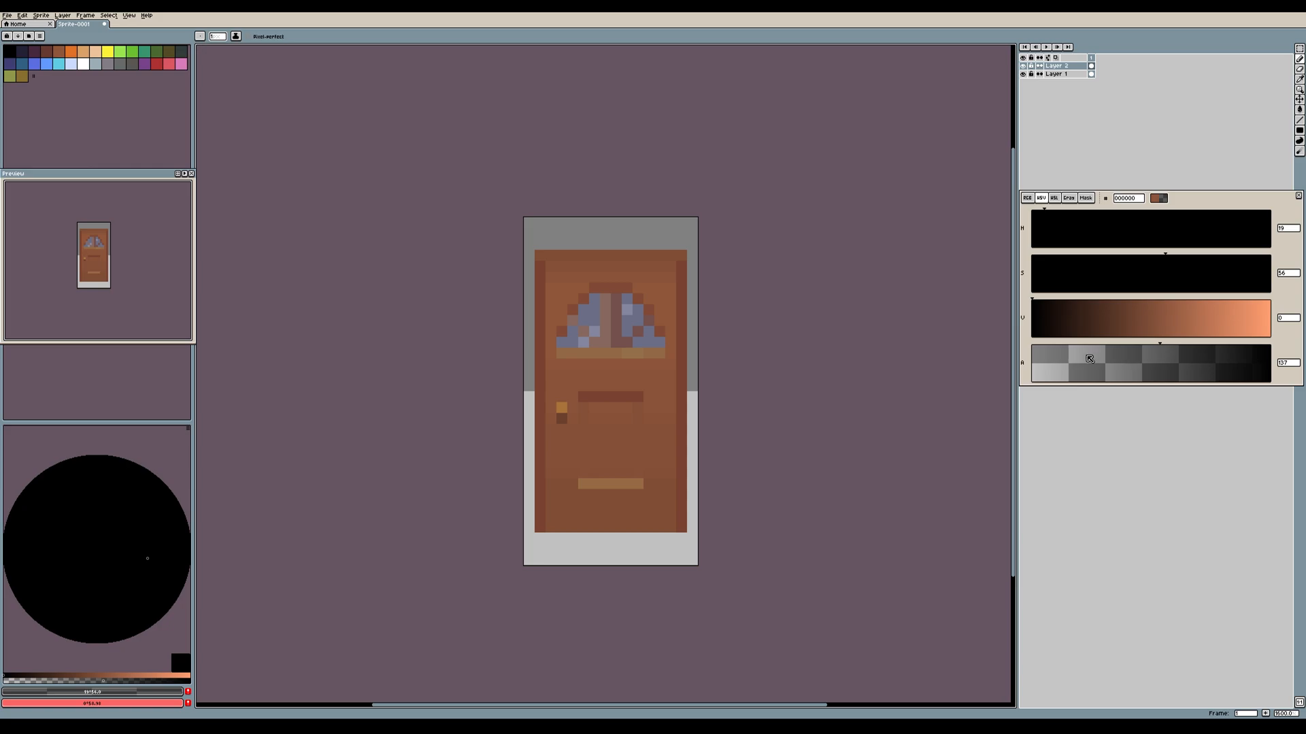
{"action": "left_click_drag", "start_coordinate": [1090, 359], "coordinate": [1061, 355]}
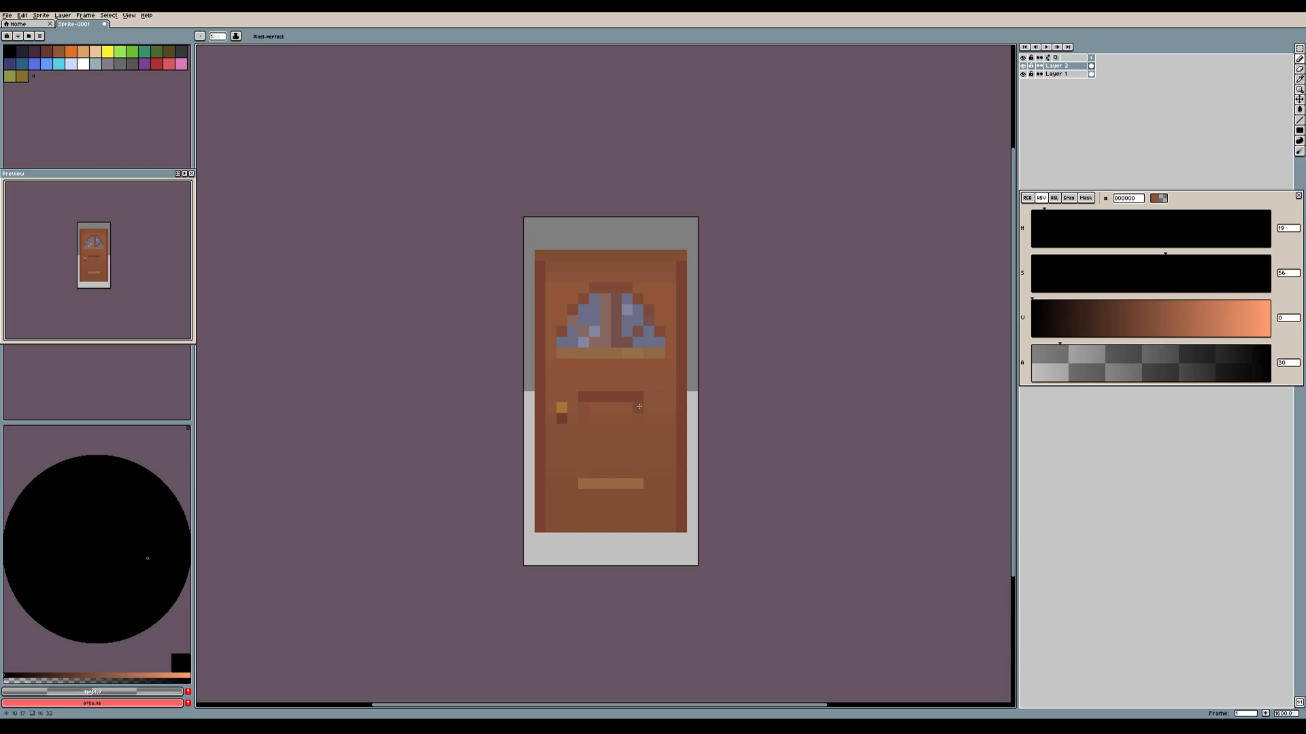
{"action": "left_click", "coordinate": [1046, 352]}
{"action": "left_click", "coordinate": [1039, 352]}
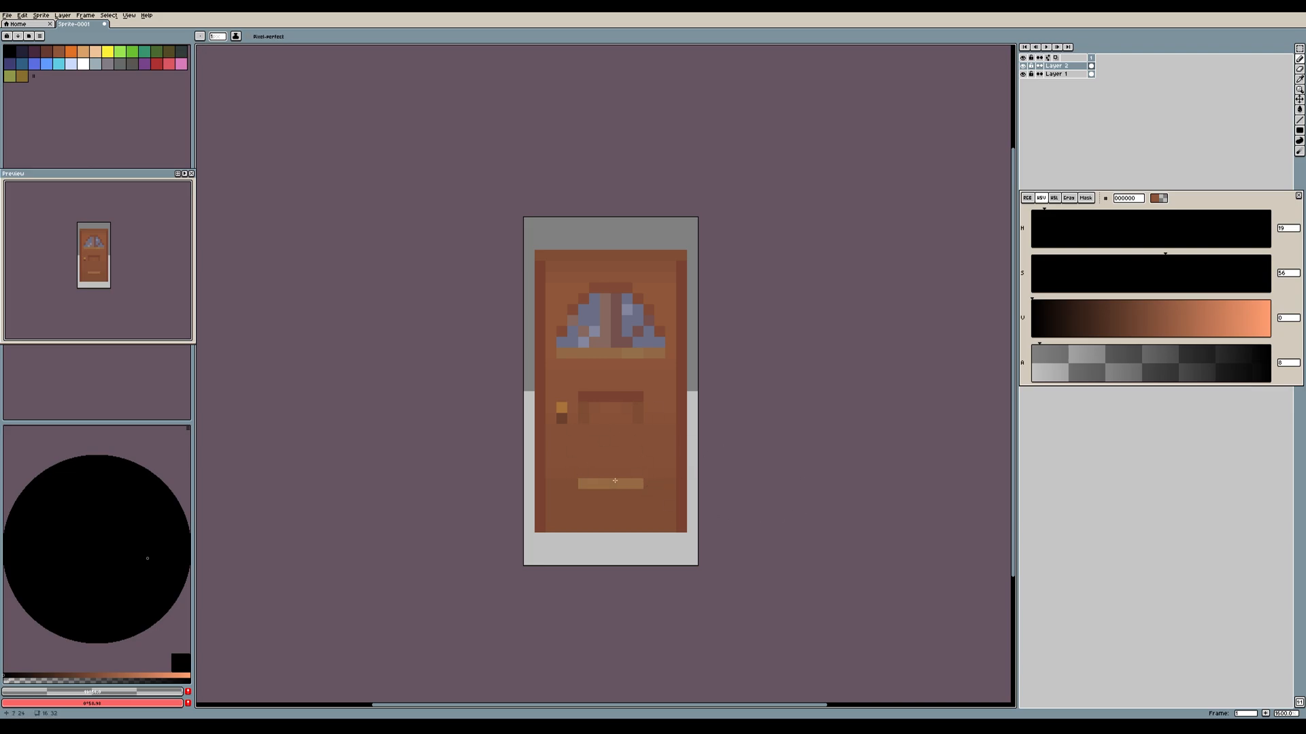
Sample the lower bar's light brown and paint a faint translucent pixel above each end of that bar
{"action": "left_click", "coordinate": [638, 484], "text": "alt"}
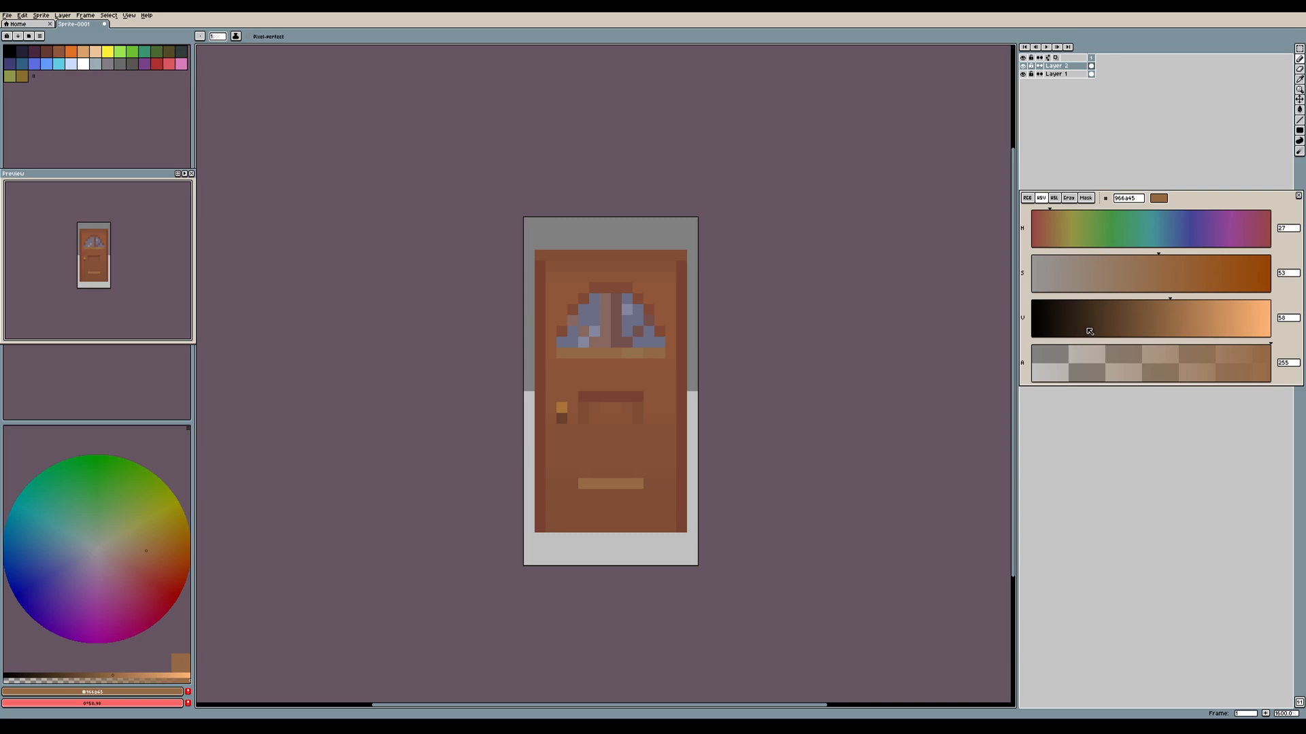
{"action": "left_click", "coordinate": [1053, 349]}
{"action": "left_click_drag", "start_coordinate": [1057, 351], "coordinate": [1051, 353]}
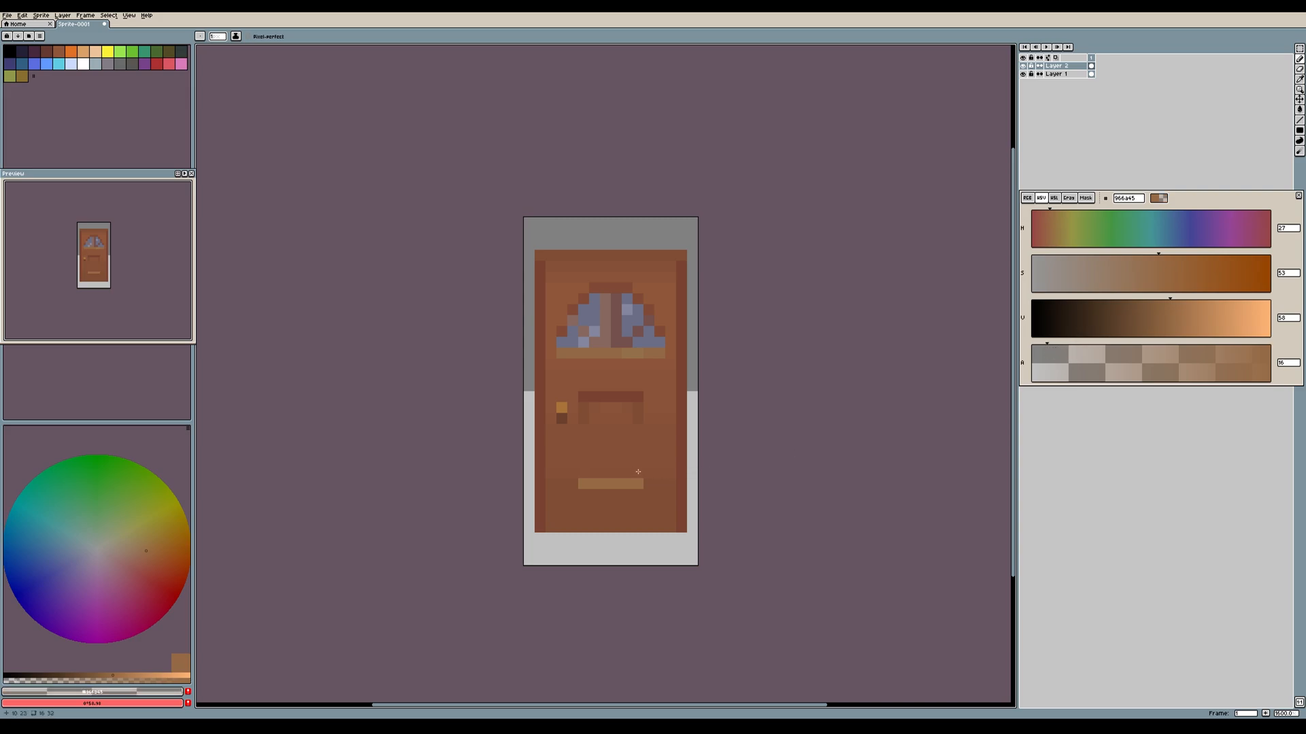
{"action": "left_click_drag", "start_coordinate": [1049, 358], "coordinate": [1076, 354]}
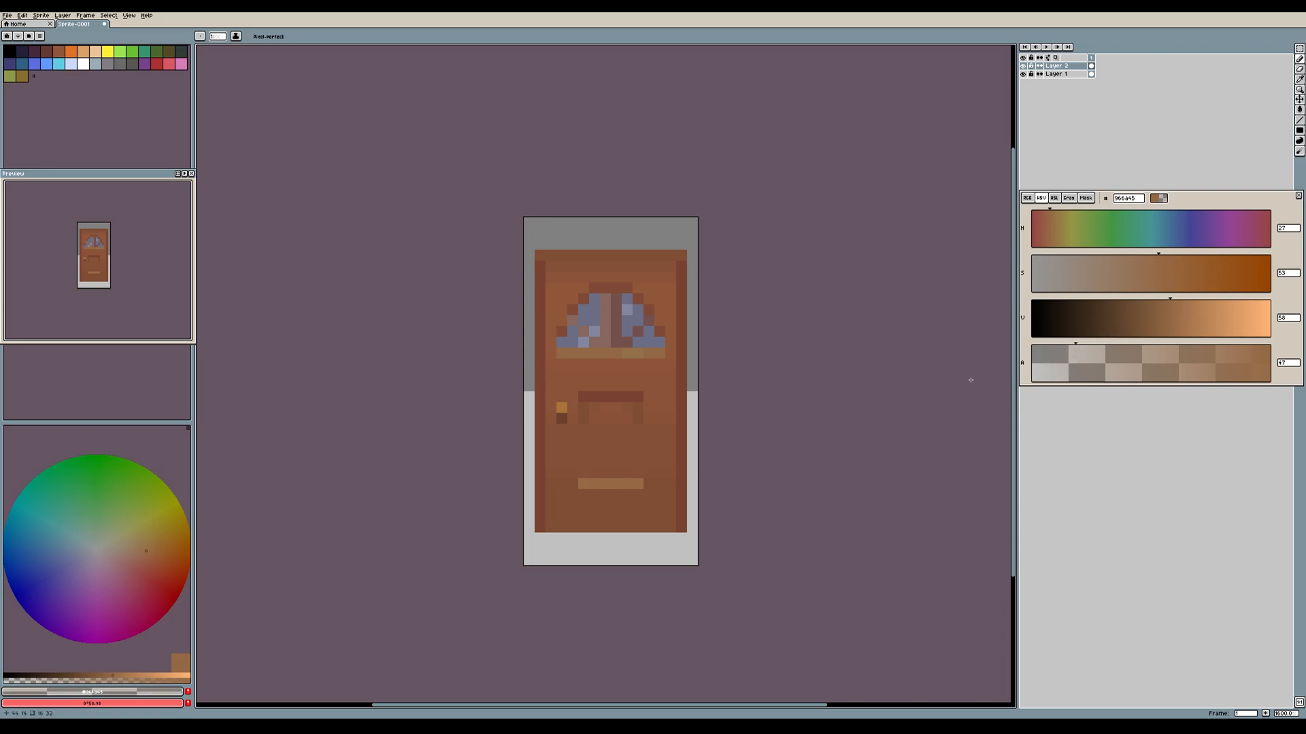
Sample the frame's dark brown (#7a4231) and paint a 4-pixel-wide bar centred below the light lower bar, near the door's bottom
{"action": "left_click", "coordinate": [1080, 349]}
{"action": "left_click_drag", "start_coordinate": [1071, 317], "coordinate": [1022, 299]}
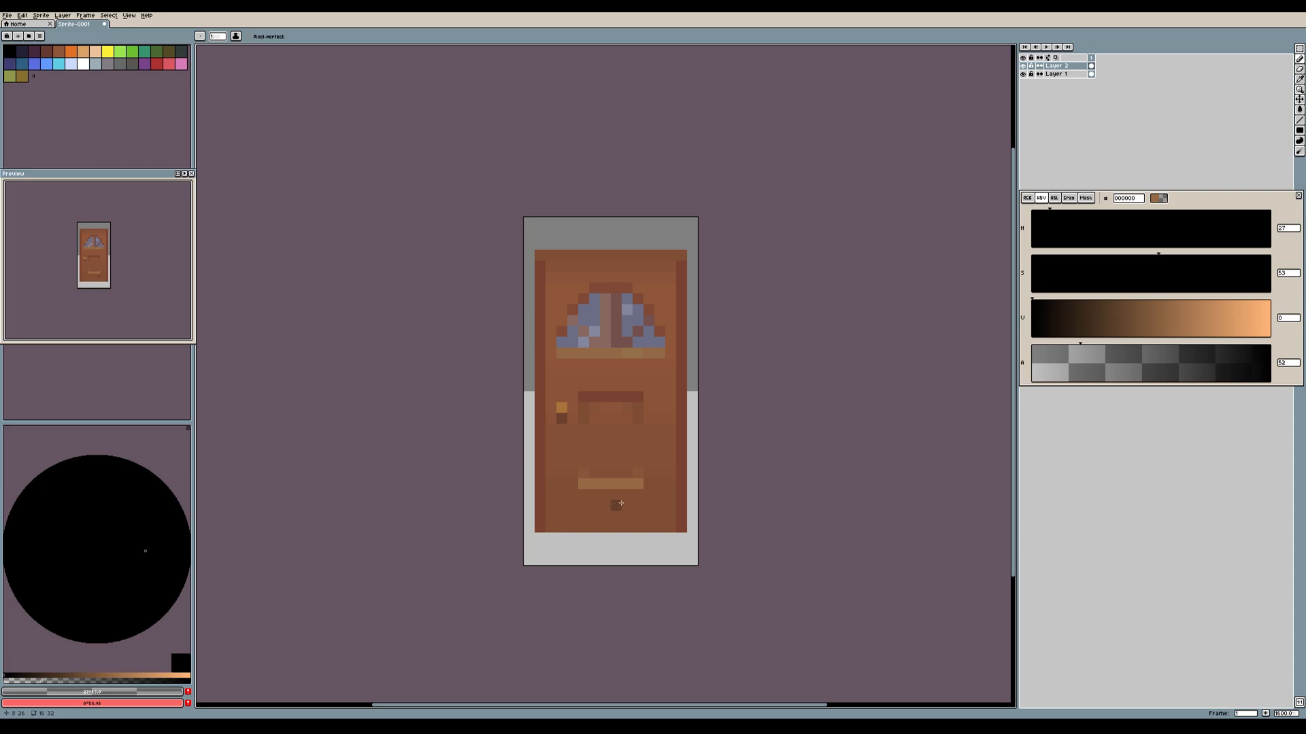
{"action": "key", "text": "i"}
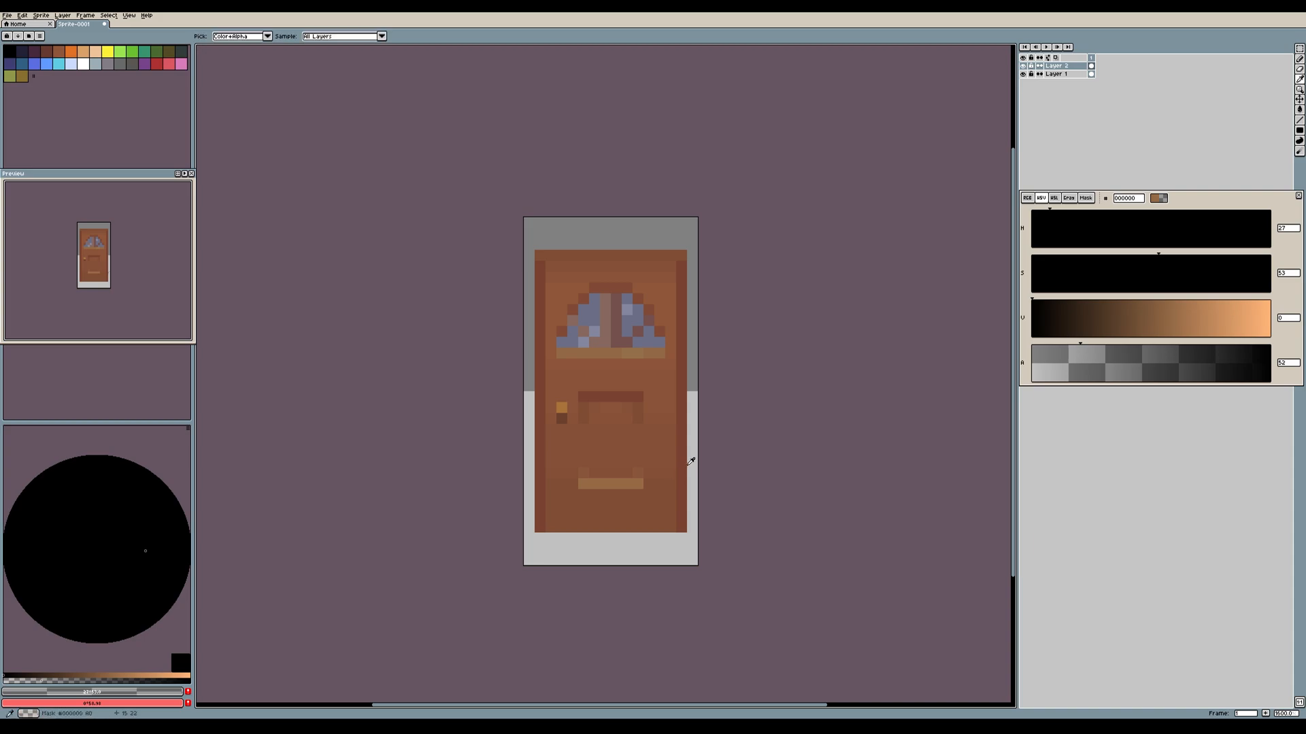
{"action": "left_click", "coordinate": [683, 462]}
{"action": "key", "text": "b"}
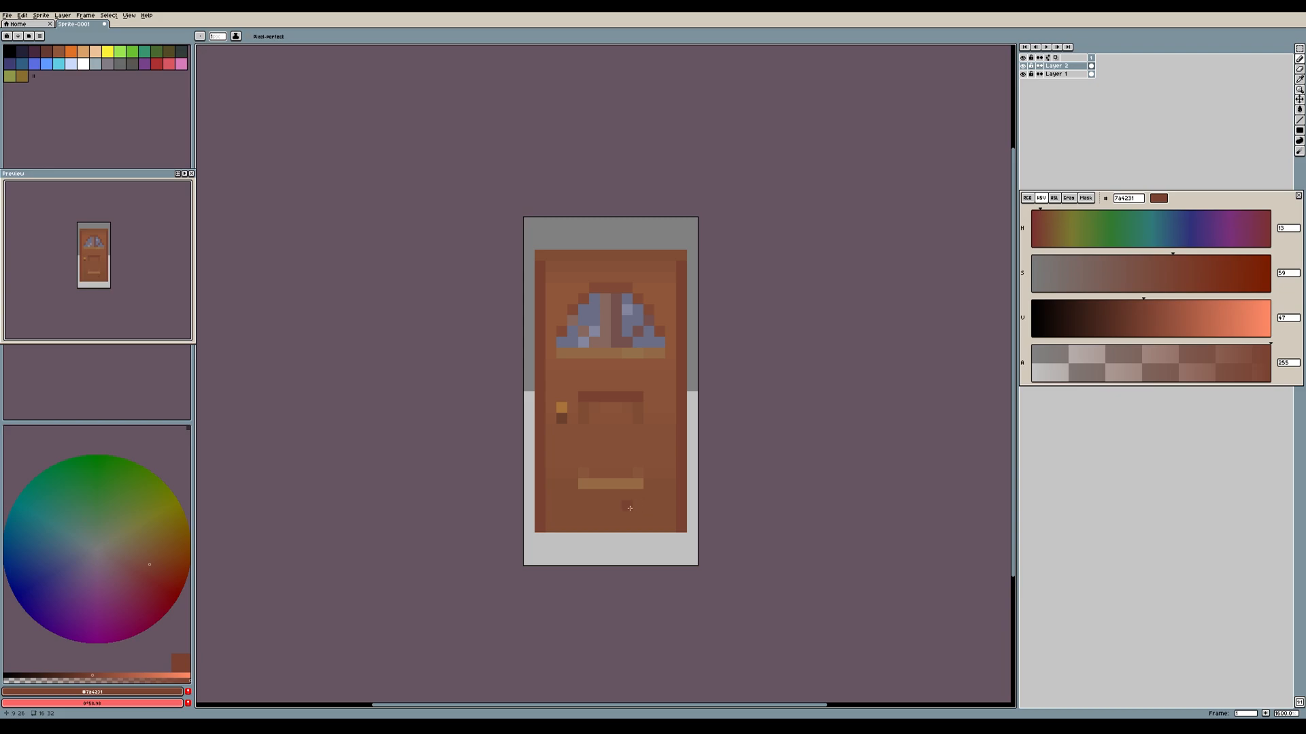
{"action": "left_click_drag", "start_coordinate": [626, 506], "coordinate": [594, 506]}
Paint a darker 4-pixel-wide row directly beneath the small bottom bar, lowering the brown's value to 42 and trying 39
{"action": "left_click", "coordinate": [1134, 307]}
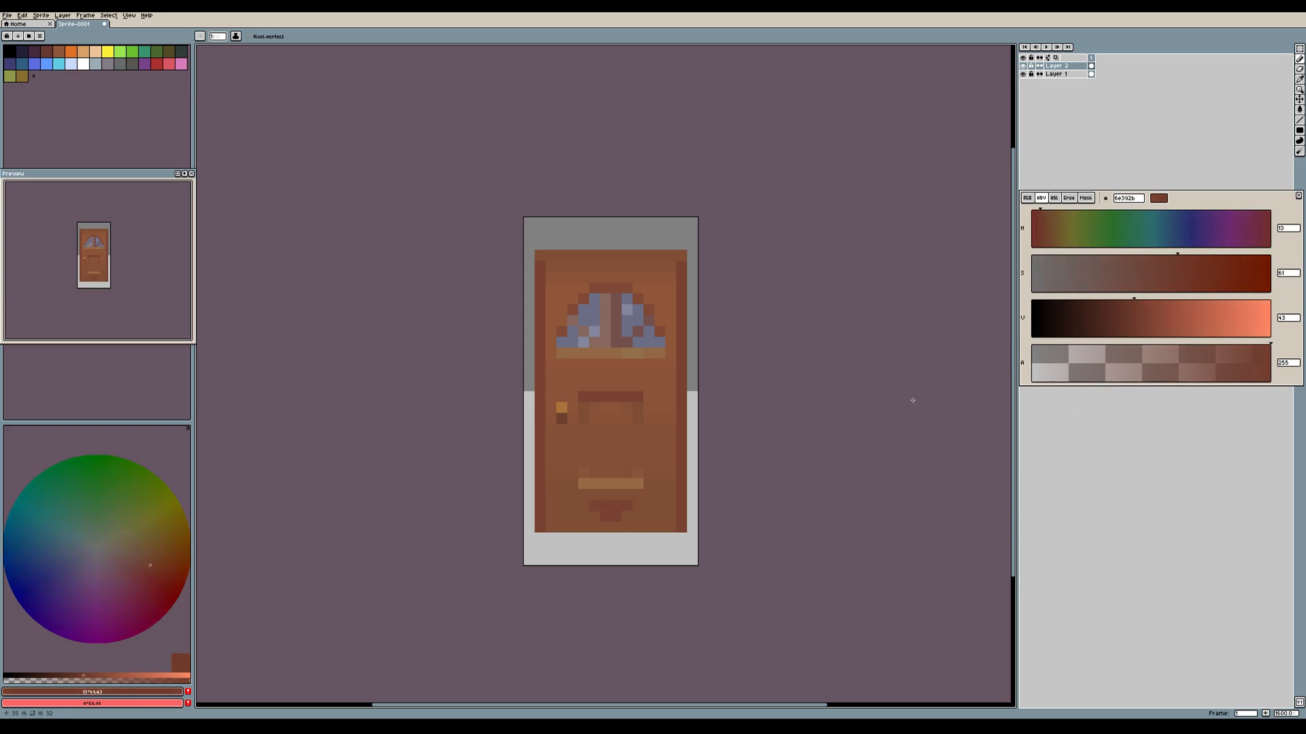
{"action": "left_click", "coordinate": [607, 521], "text": "alt"}
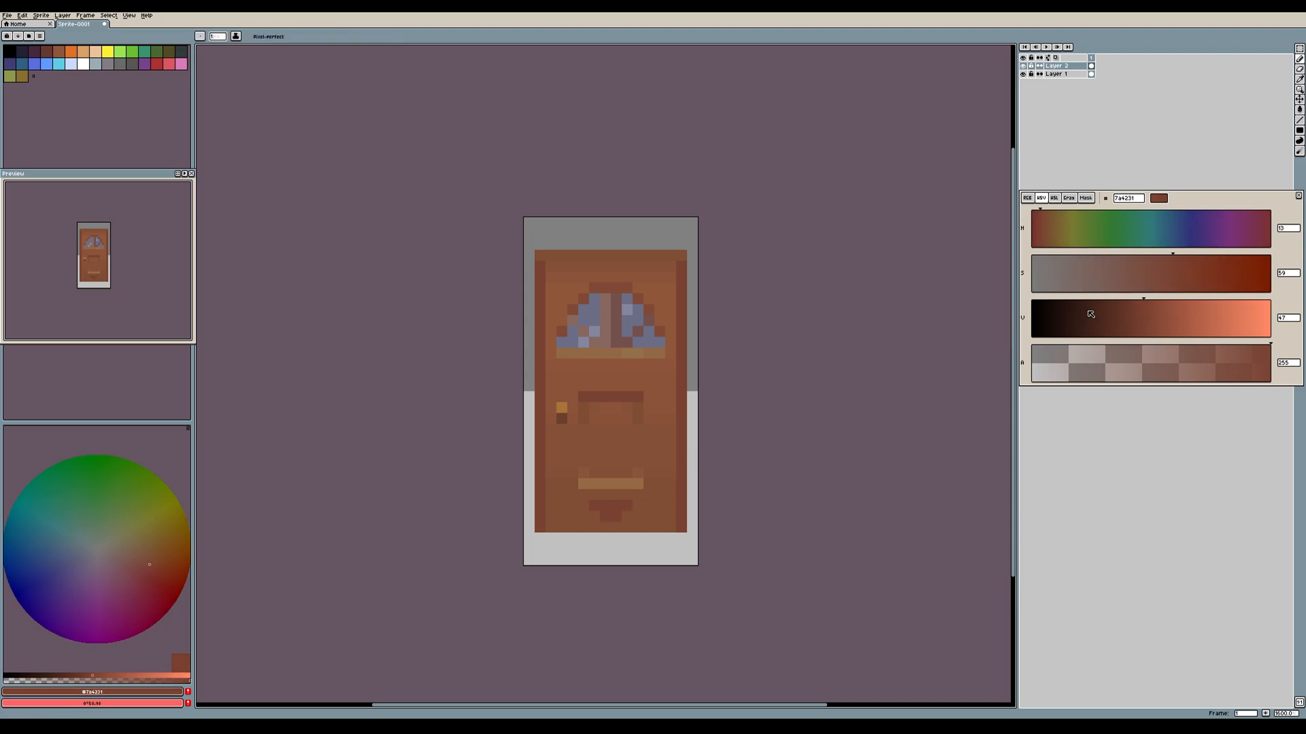
{"action": "left_click", "coordinate": [1131, 307]}
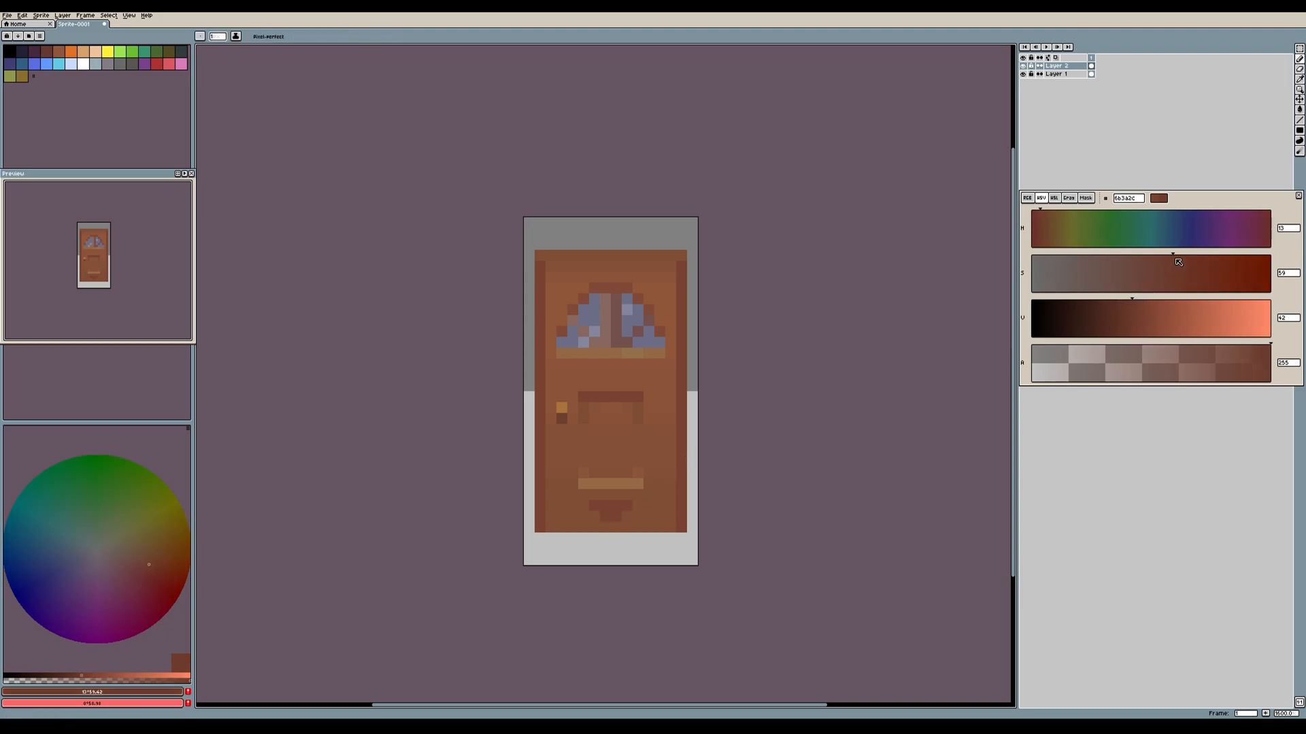
{"action": "left_click", "coordinate": [595, 517]}
{"action": "left_click", "coordinate": [627, 515]}
{"action": "left_click", "coordinate": [692, 498]}
{"action": "key", "text": "ctrl+z"}
{"action": "left_click_drag", "start_coordinate": [1132, 304], "coordinate": [1124, 304]}
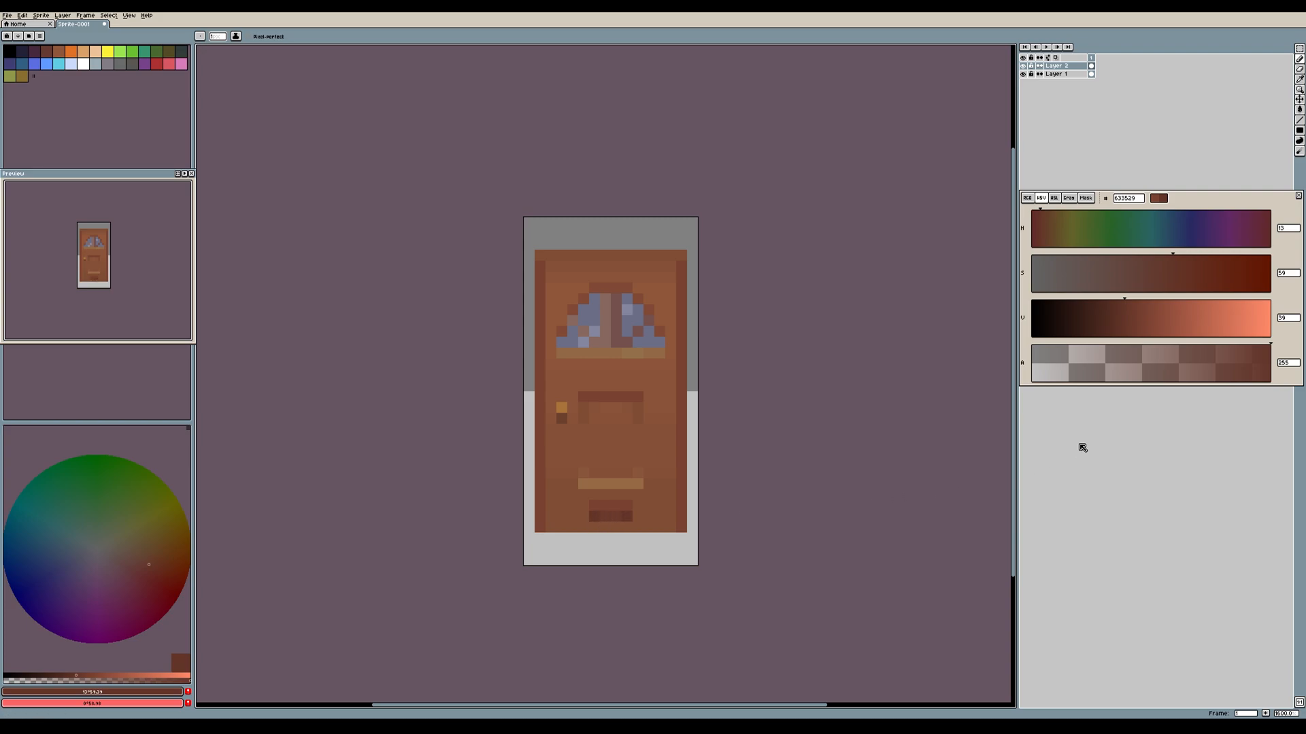
{"action": "left_click", "coordinate": [652, 513]}
Sample the lower bar's light brown (#966a45), reduce its alpha to 56, and tint the upper row of the small bottom bar
{"action": "key", "text": "i"}
{"action": "left_click", "coordinate": [635, 477]}
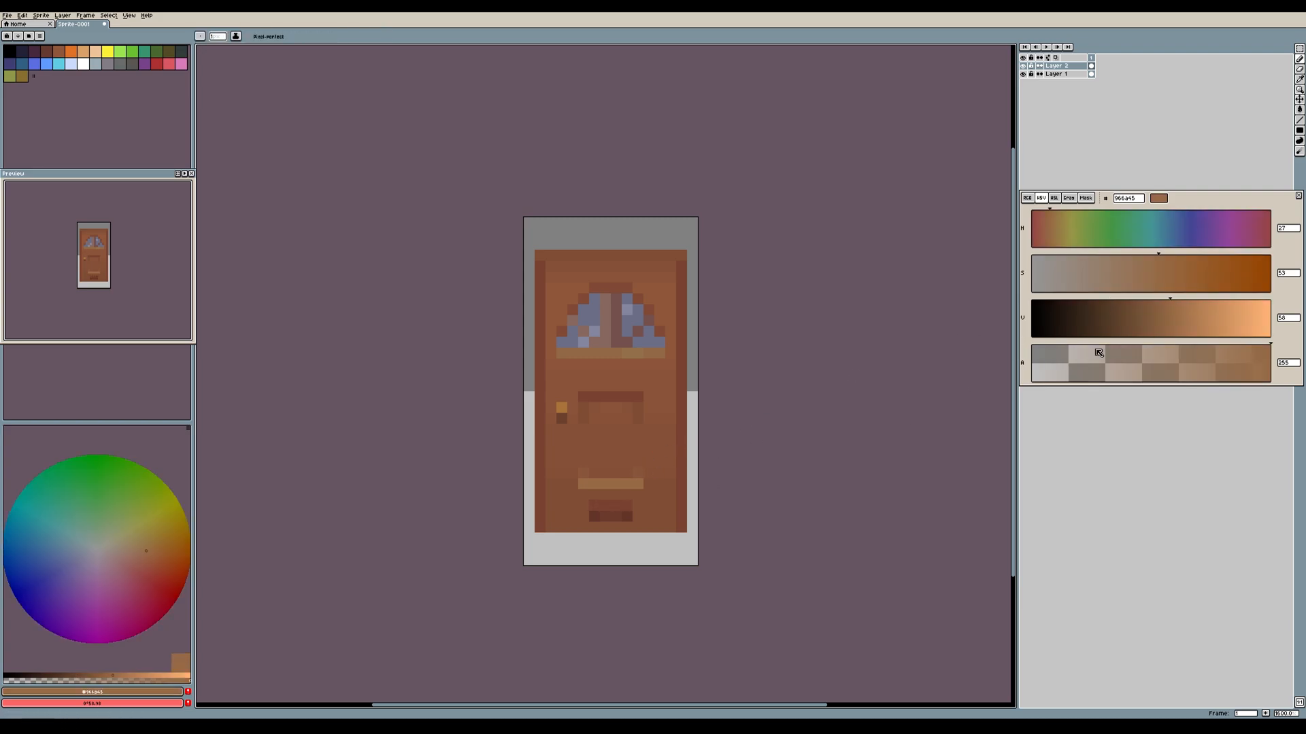
{"action": "left_click_drag", "start_coordinate": [1148, 349], "coordinate": [1086, 359]}
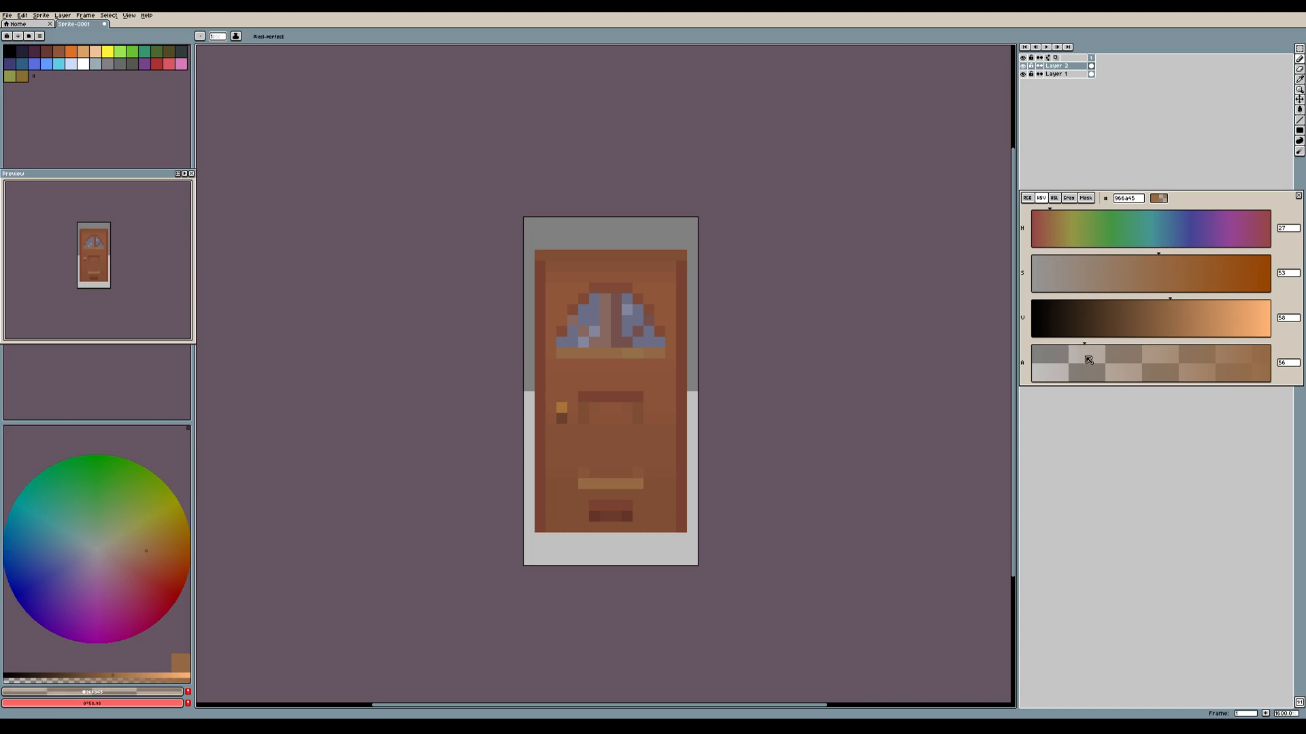
{"action": "left_click", "coordinate": [628, 507]}
{"action": "left_click", "coordinate": [594, 507]}
{"action": "scroll", "coordinate": [102, 250], "scroll_direction": "up", "scroll_amount": 1}
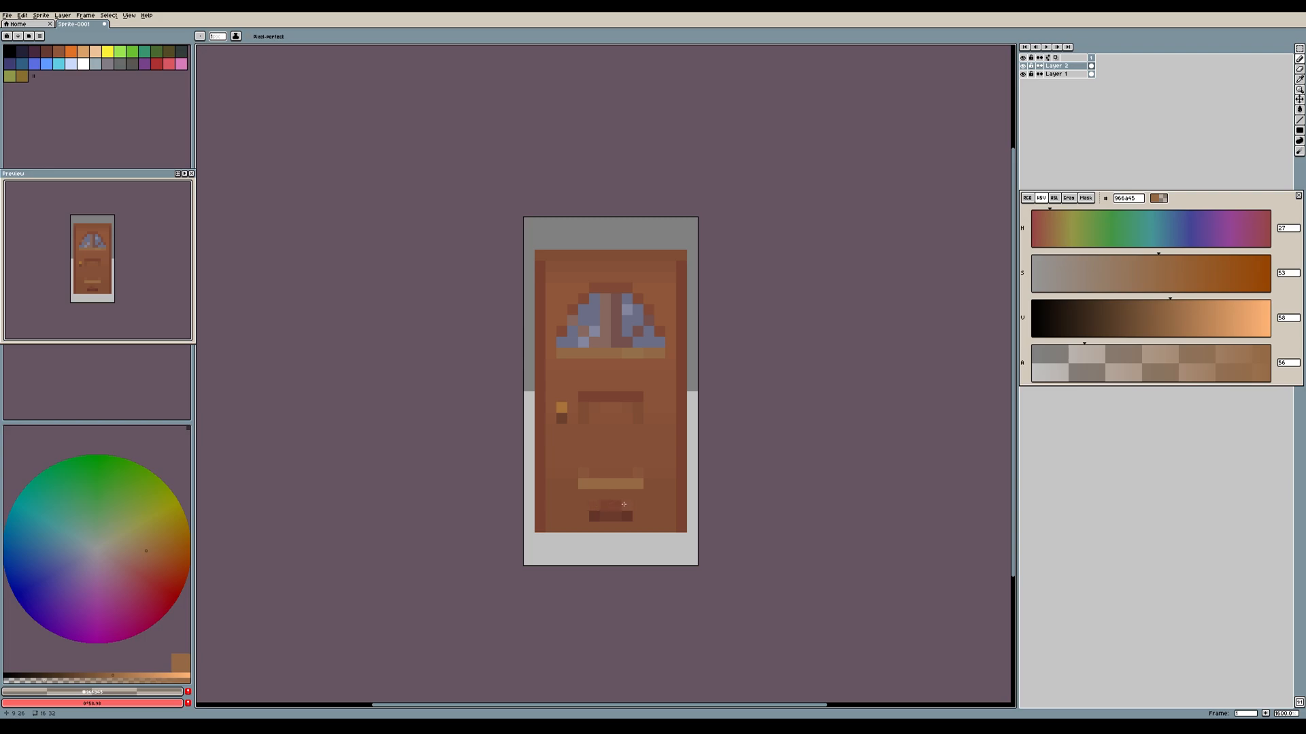
{"action": "left_click_drag", "start_coordinate": [624, 504], "coordinate": [609, 504]}
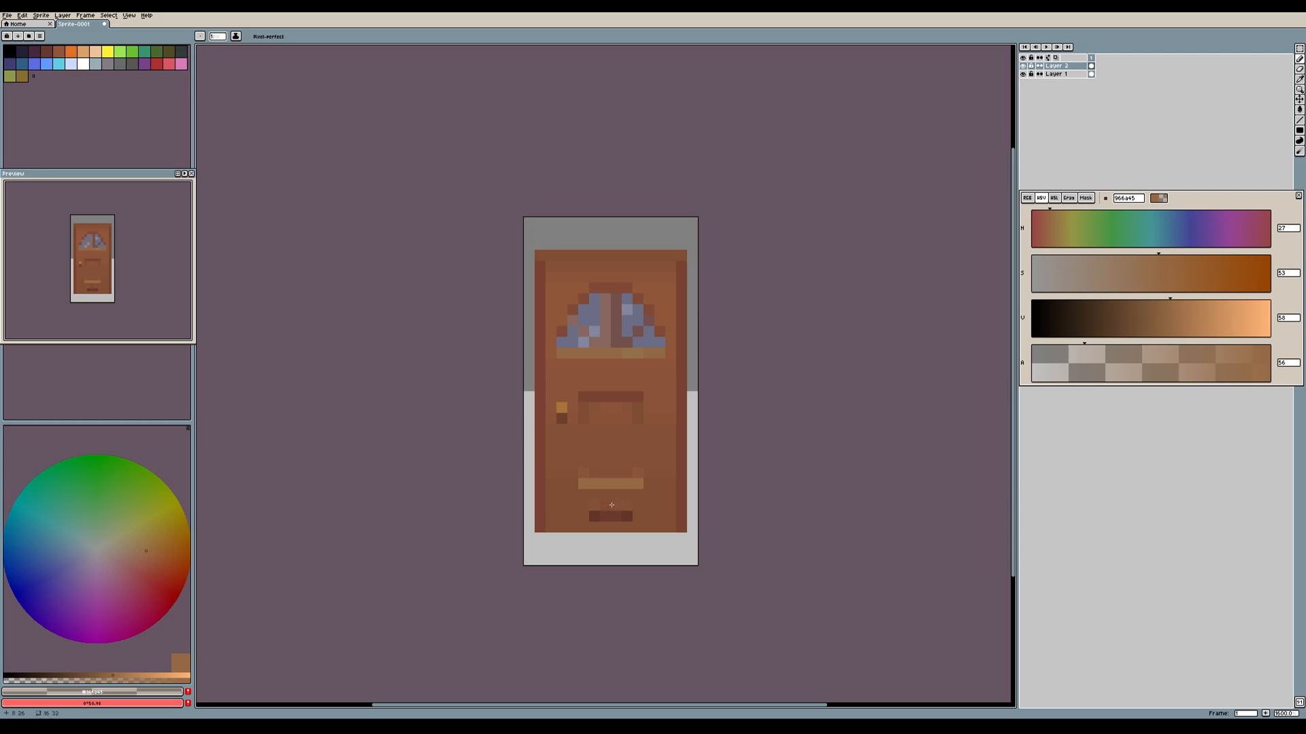